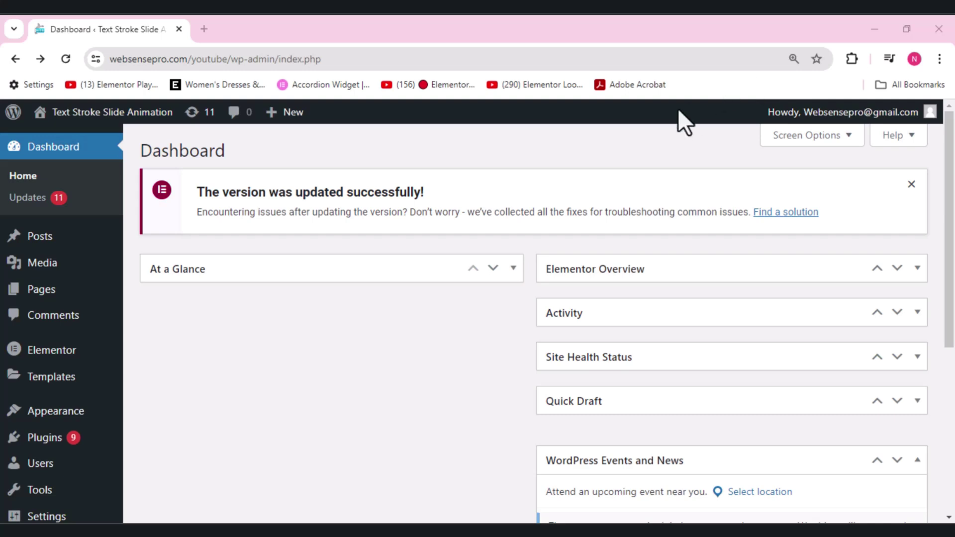
- Create a new page and add a Flexbox container with the single-column, downward-direction structure to its canvas
mouse_move(32, 294)
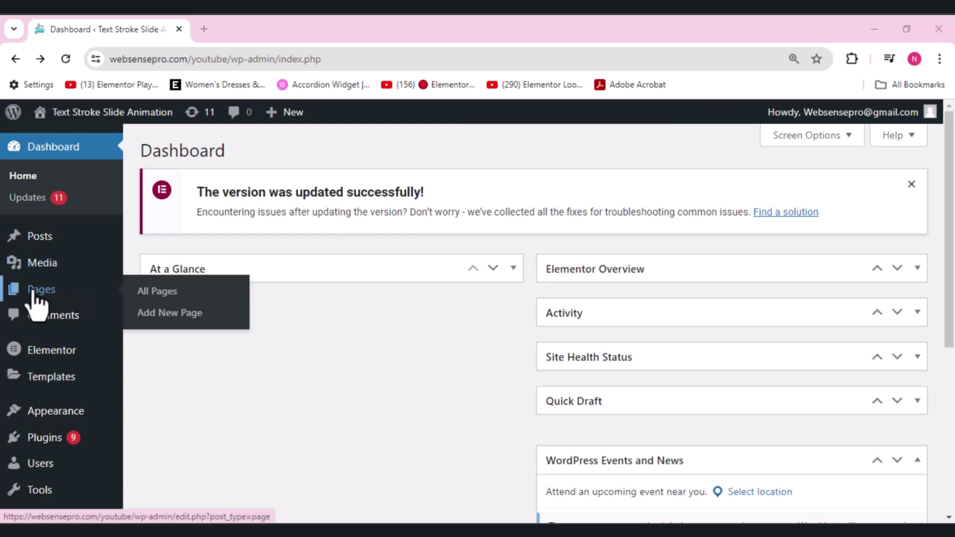
click(182, 314)
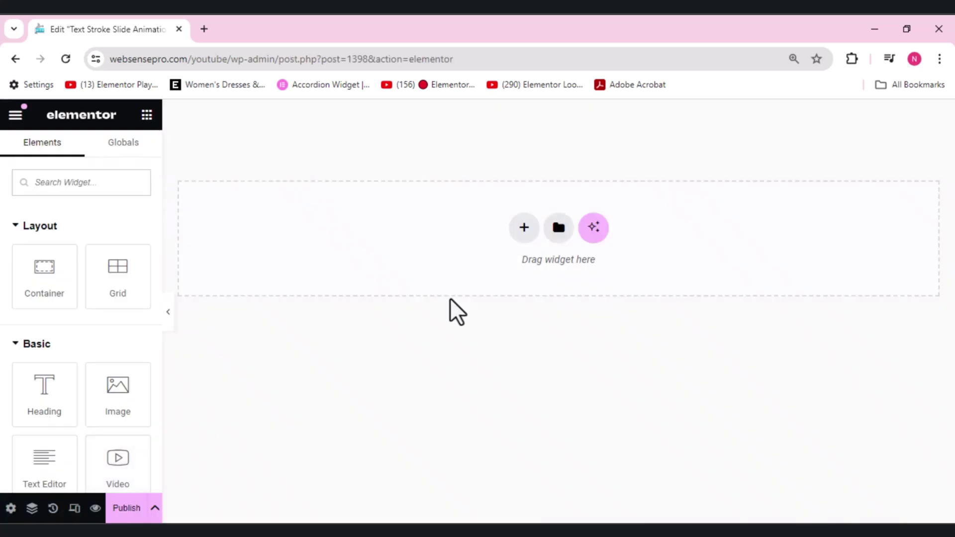
click(513, 230)
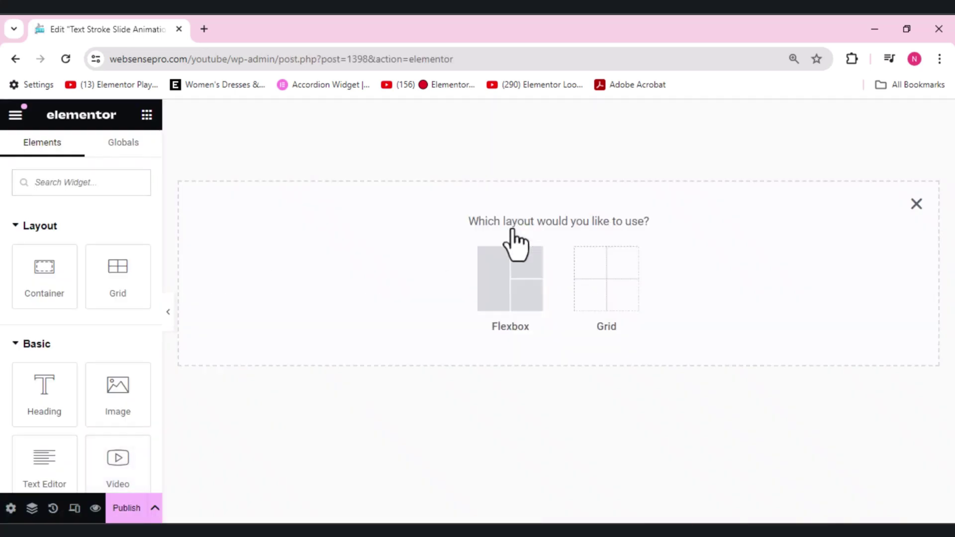
click(515, 319)
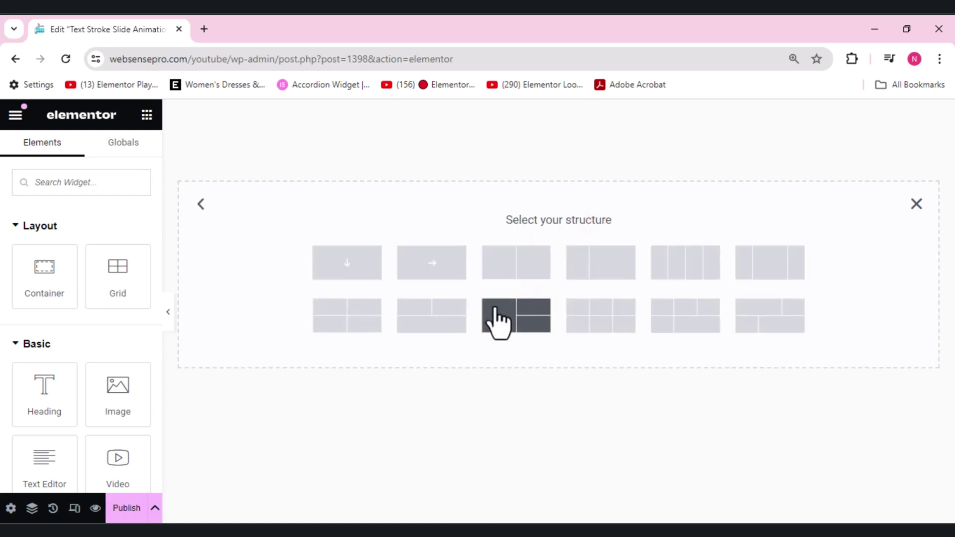
click(350, 264)
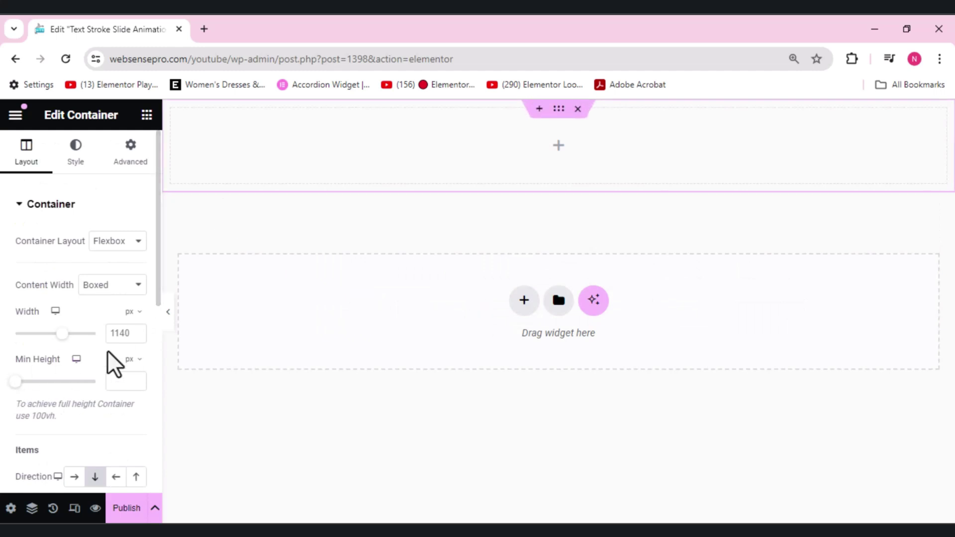
- Set the container's minimum height to 100 vh and add a Heading widget inside it
click(130, 359)
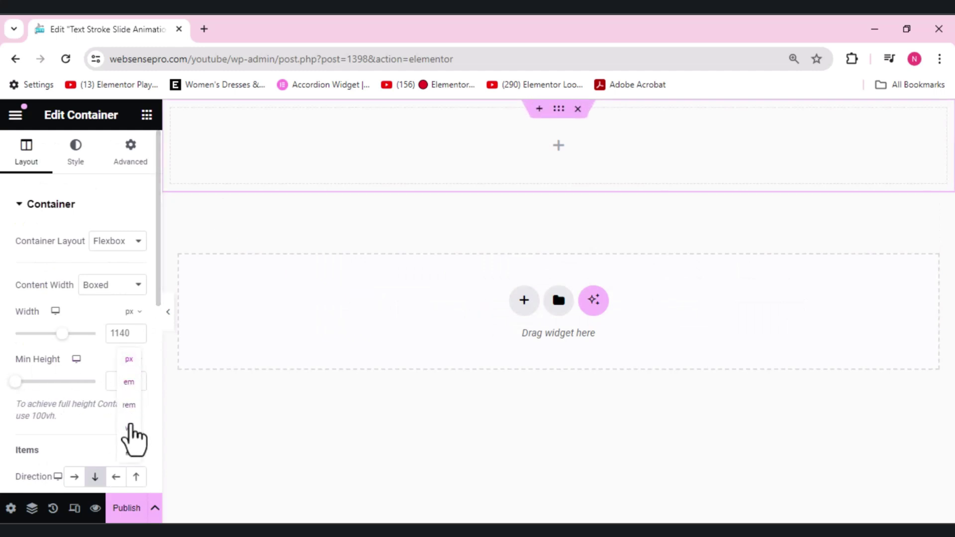
click(129, 429)
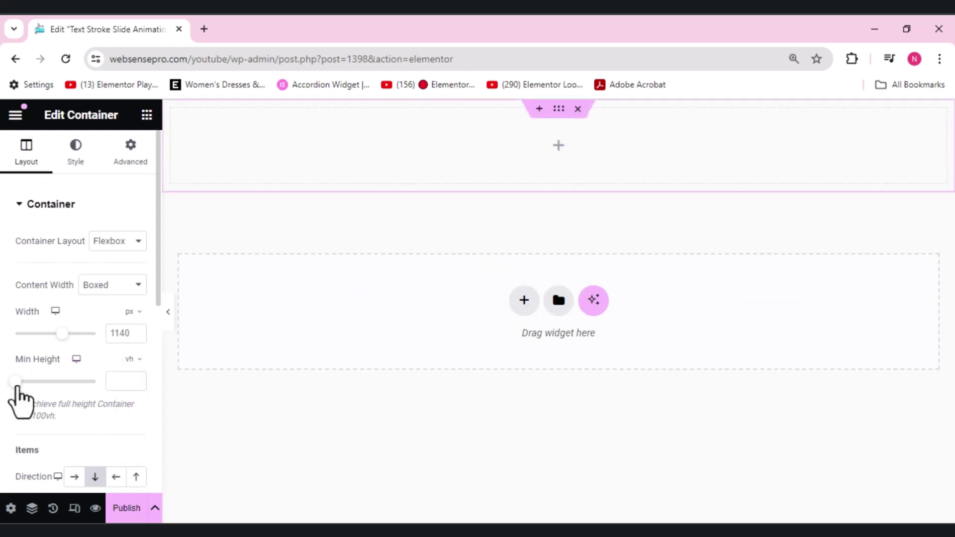
drag(73, 382, 126, 390)
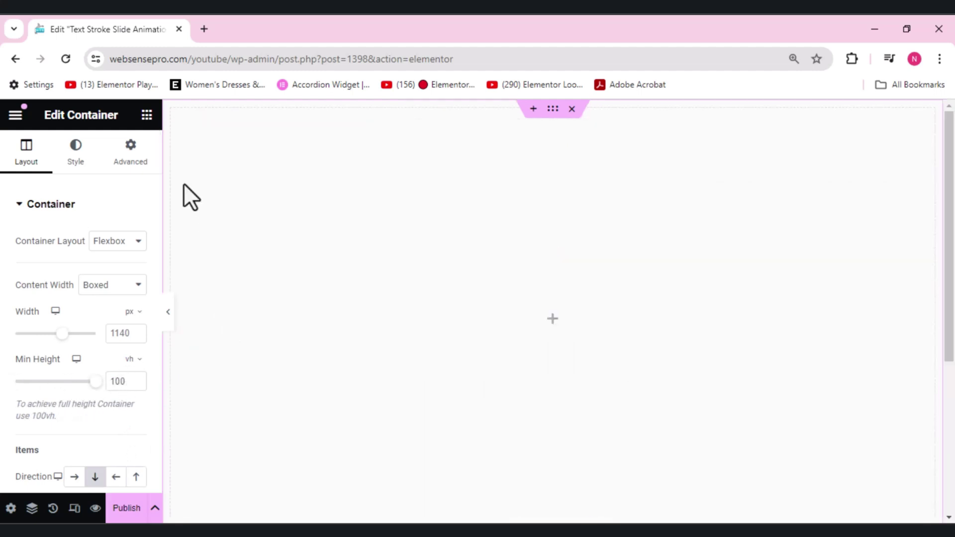
click(147, 115)
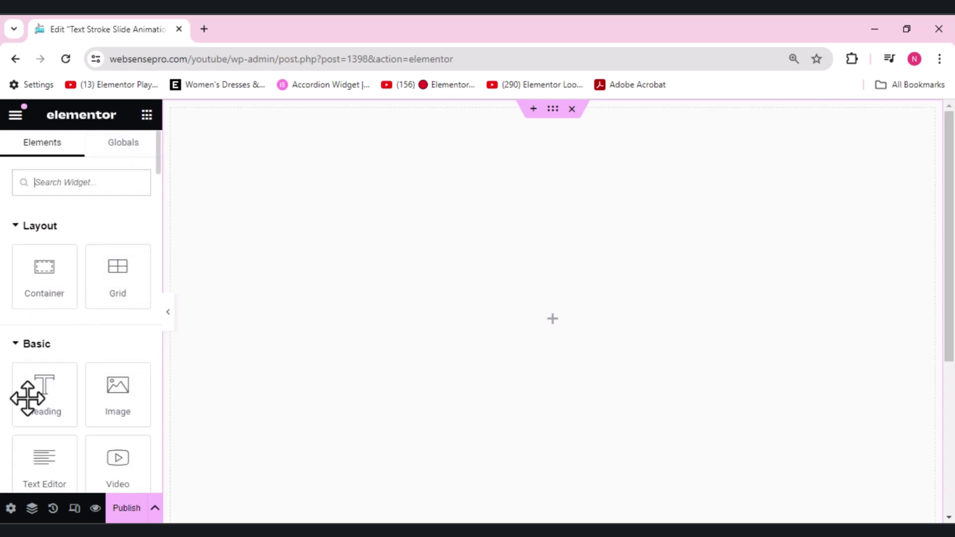
drag(25, 398, 478, 385)
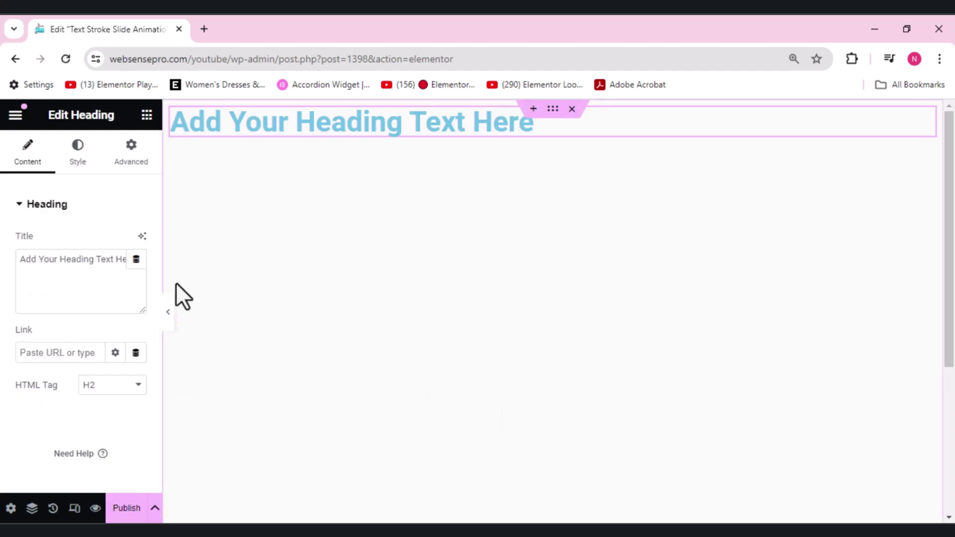
- Give the container a classic background with the solid black colour #000000
click(550, 112)
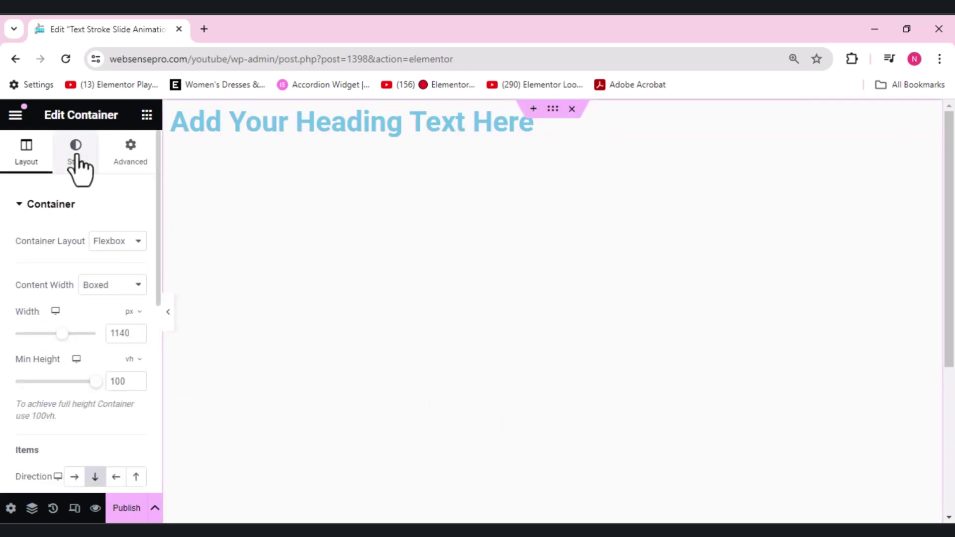
click(76, 157)
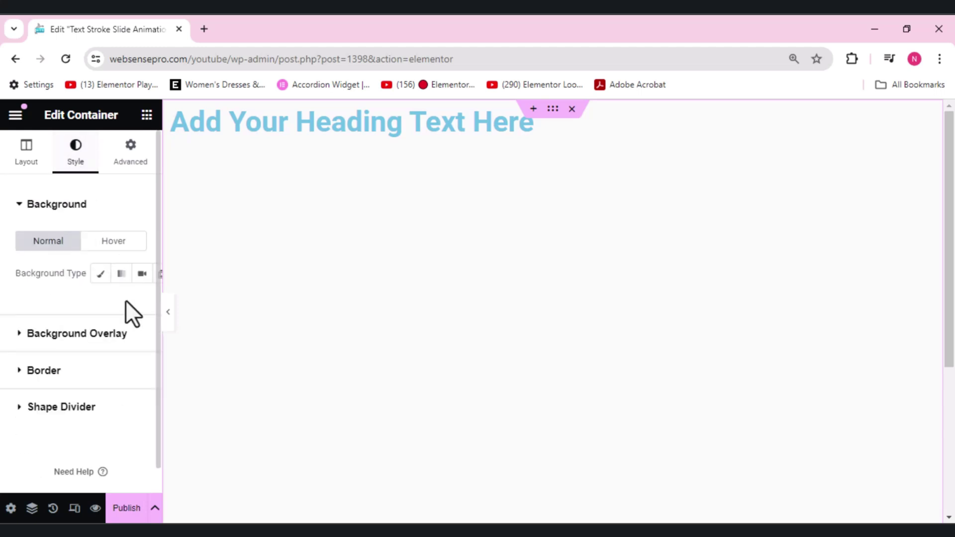
click(101, 274)
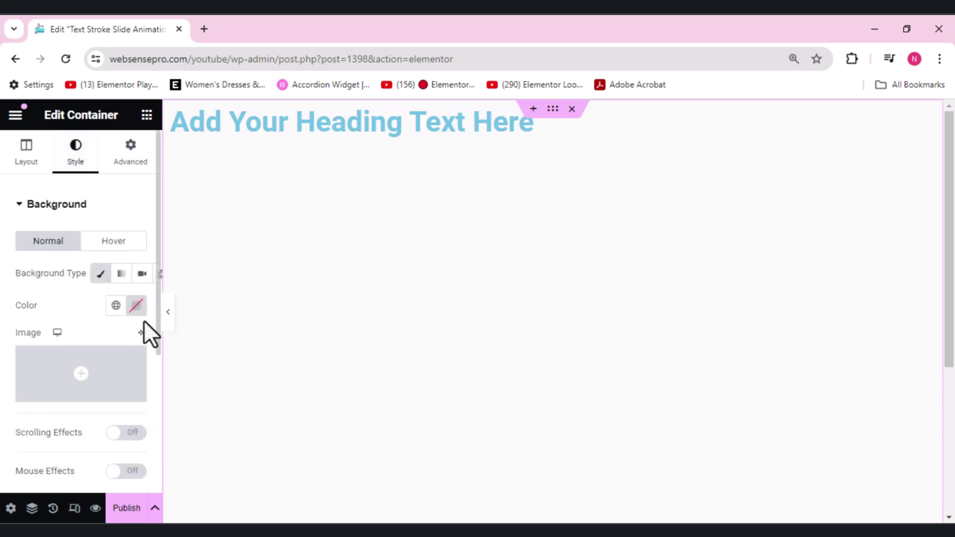
click(137, 308)
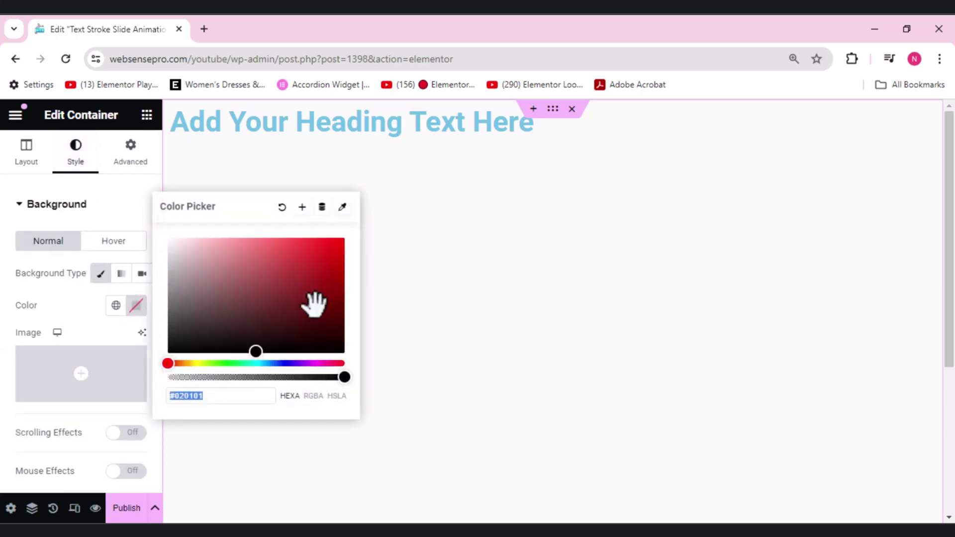
click(305, 352)
mouse_move(305, 352)
mouse_down()
mouse_move(325, 353)
mouse_move(285, 365)
mouse_up()
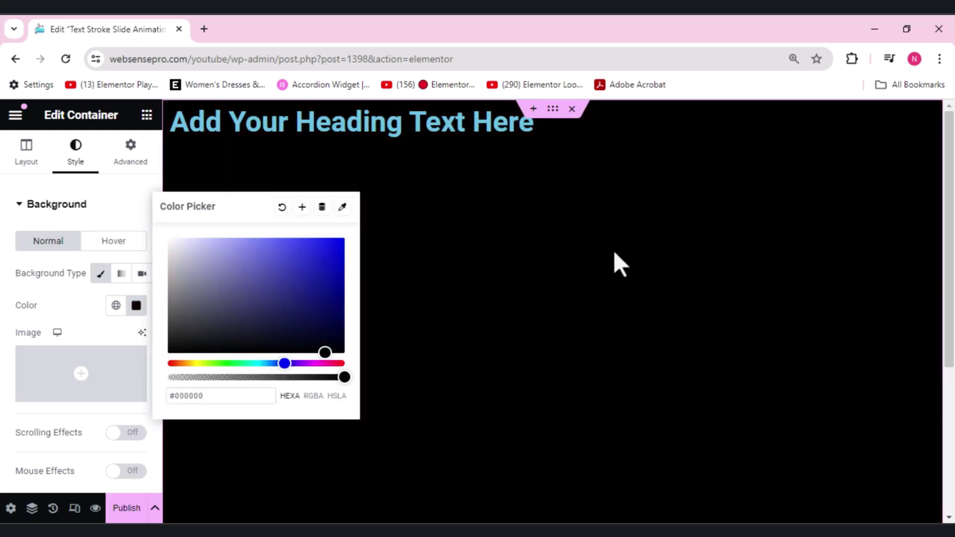
click(616, 253)
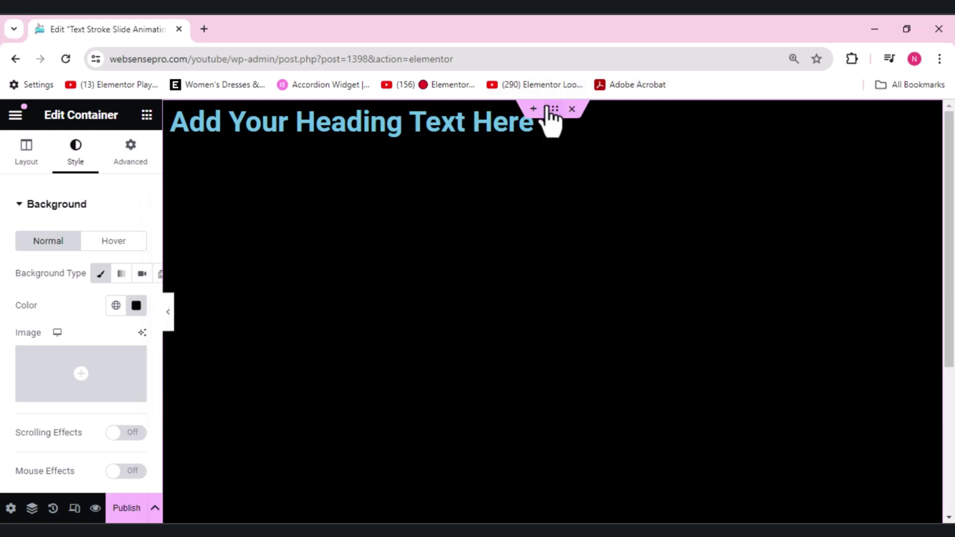
- Center the container's content in both directions by setting Justify Content and Align Items to Center
click(17, 159)
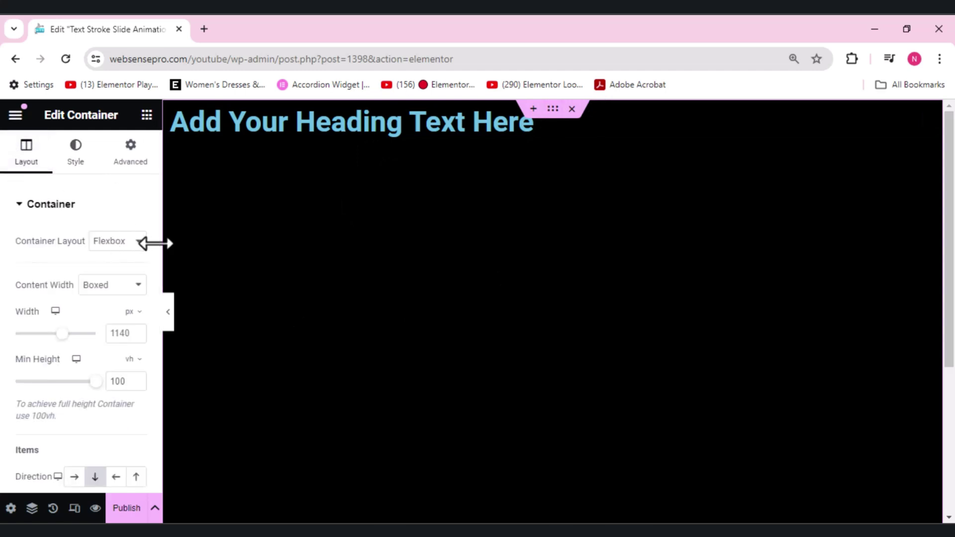
scroll(155, 243, down, 8)
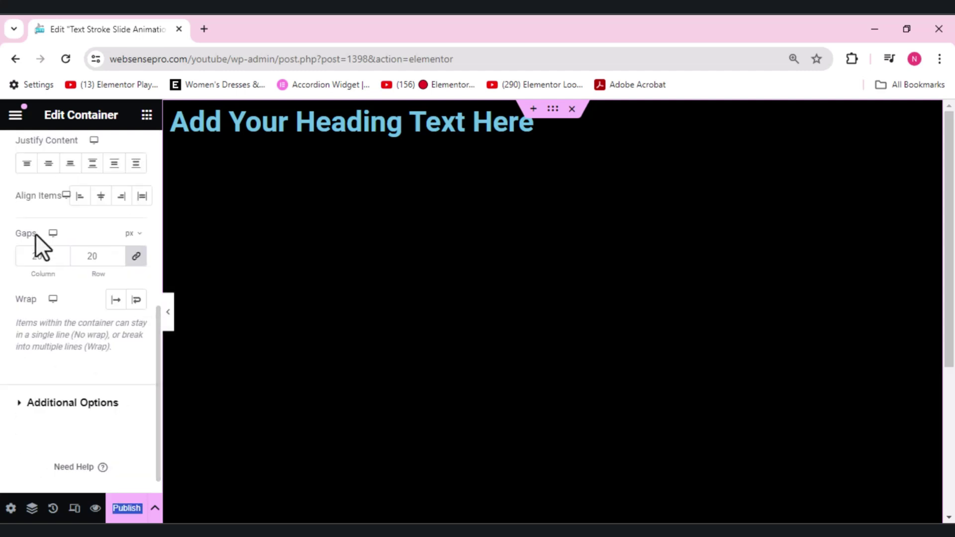
click(49, 164)
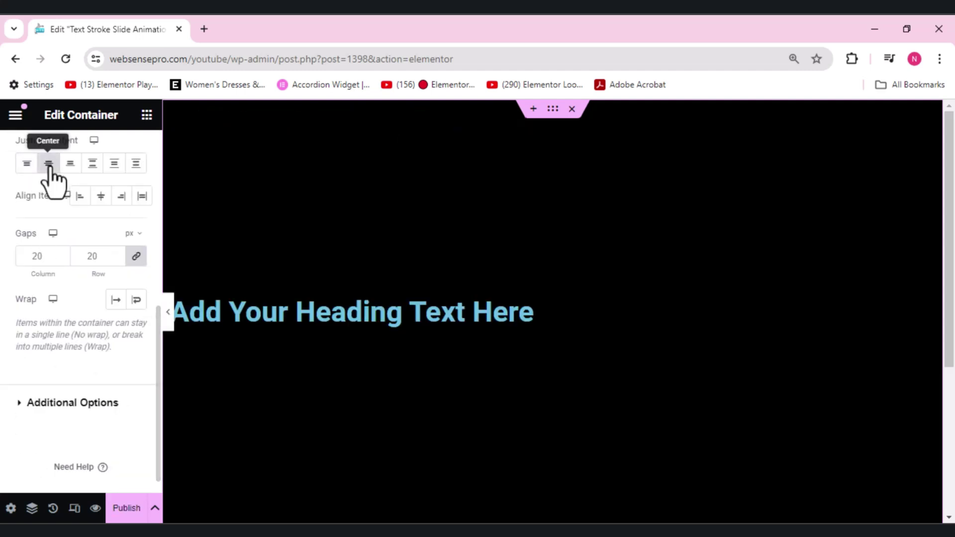
click(100, 197)
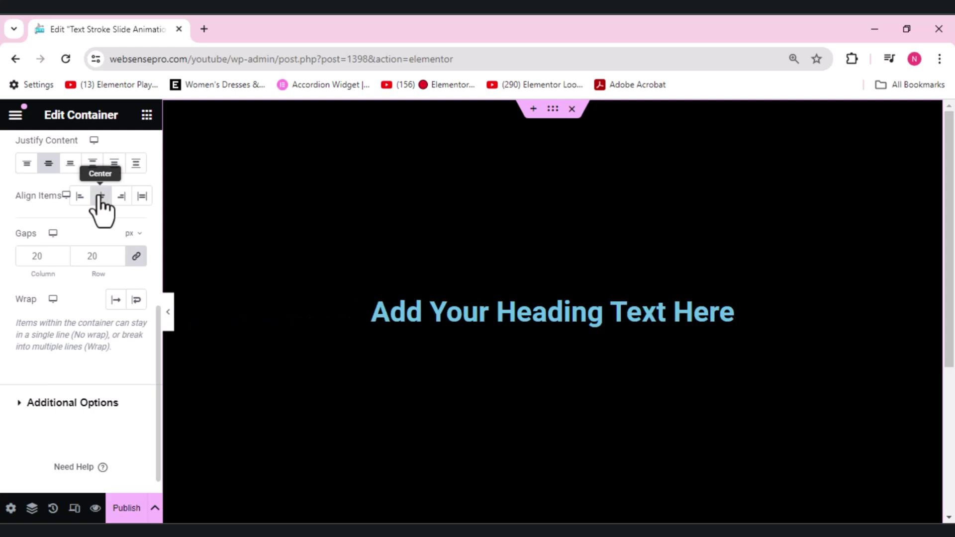
- Replace the heading's placeholder title with "WEB DESIGN AND DEVELOPMENT"
click(470, 309)
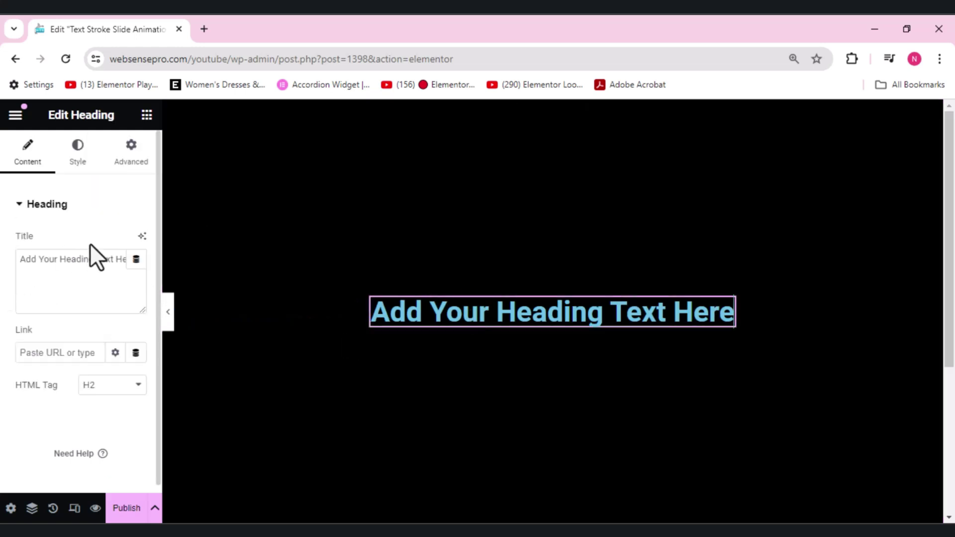
triple_click(75, 262)
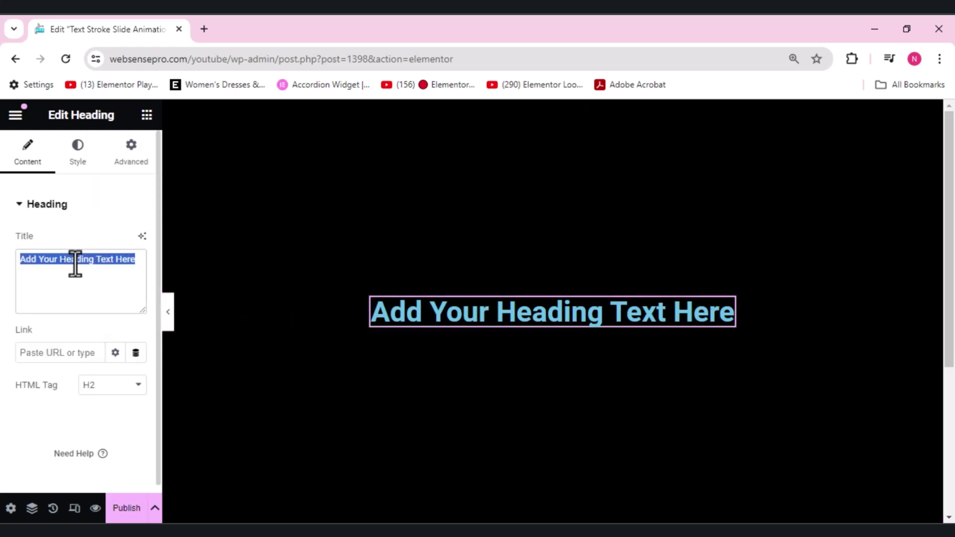
text(W)
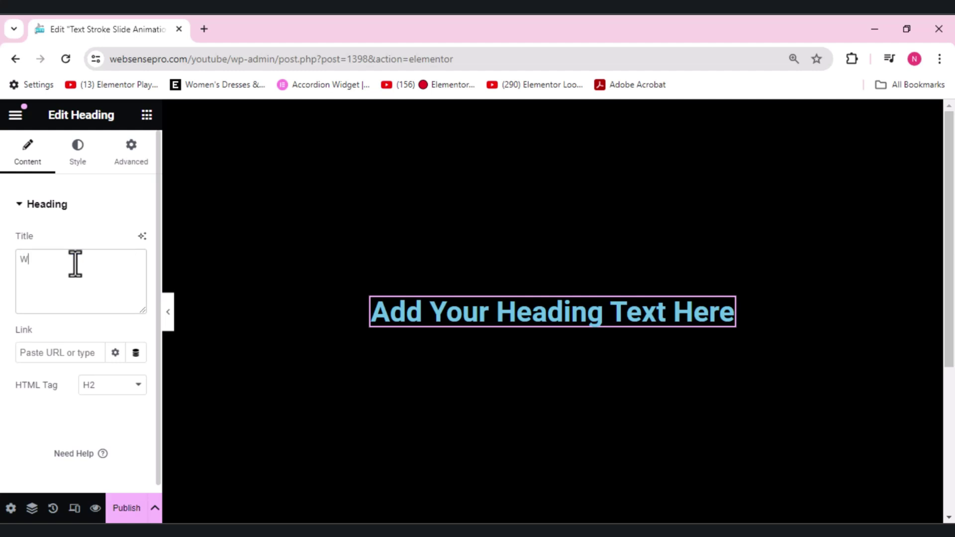
text(EB )
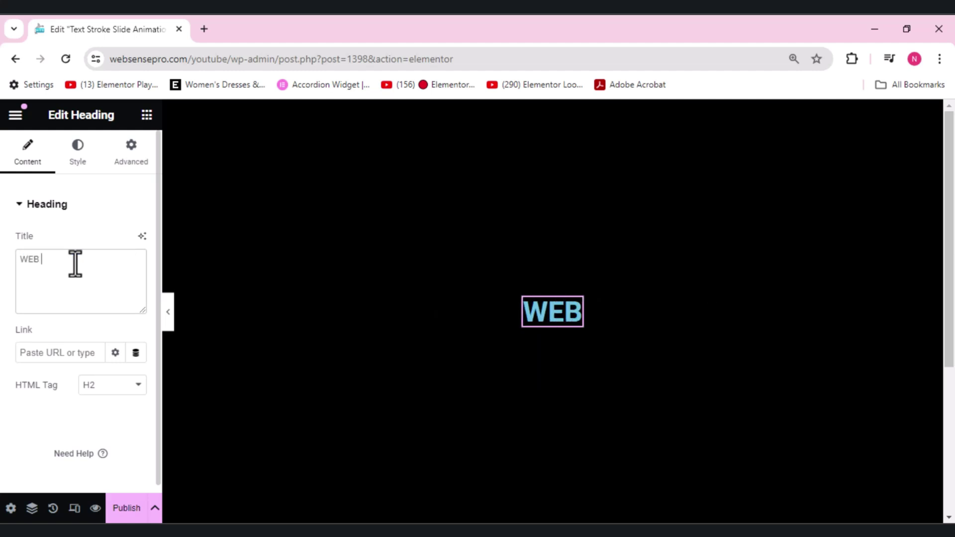
text(DESIG)
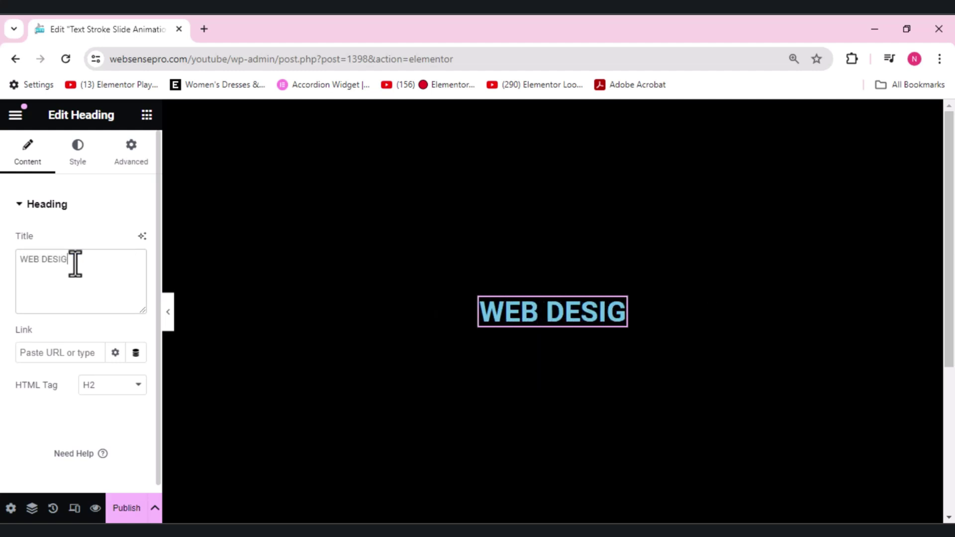
text(N AND DEVE)
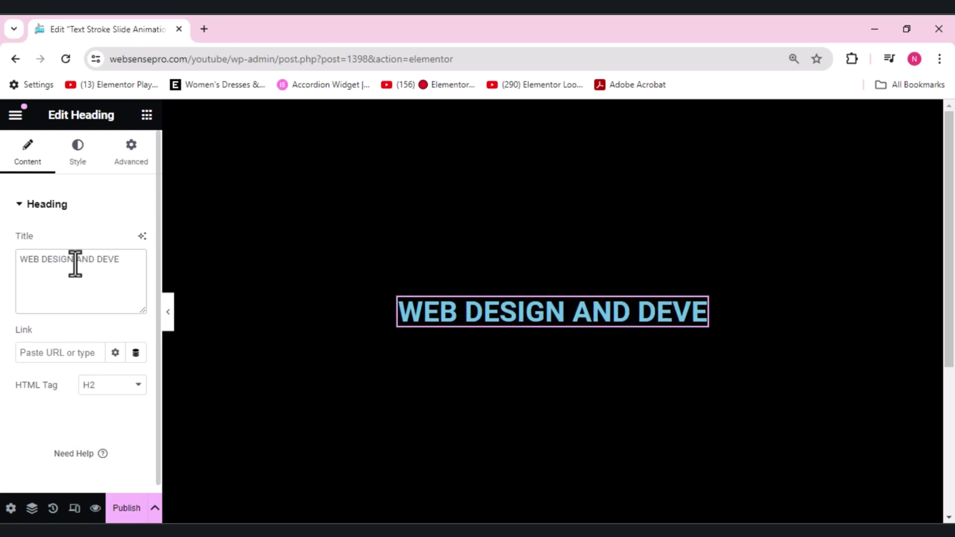
text(LOPMENT)
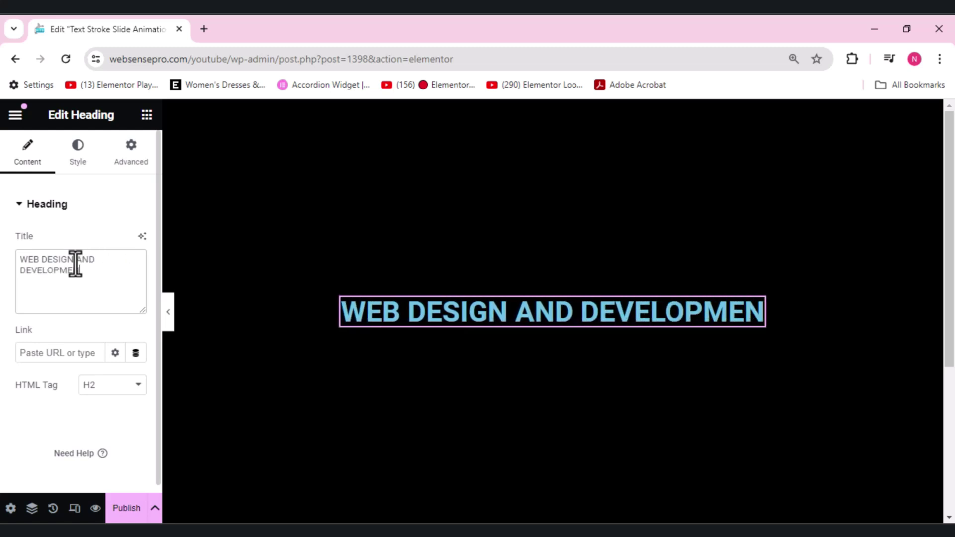
- Change the heading's text color to white, #FFFFFF
click(80, 166)
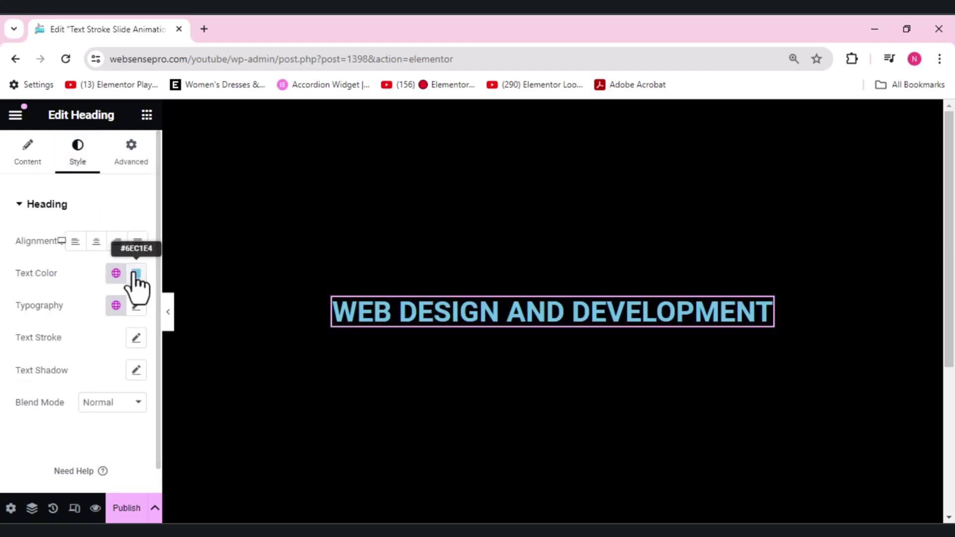
click(135, 275)
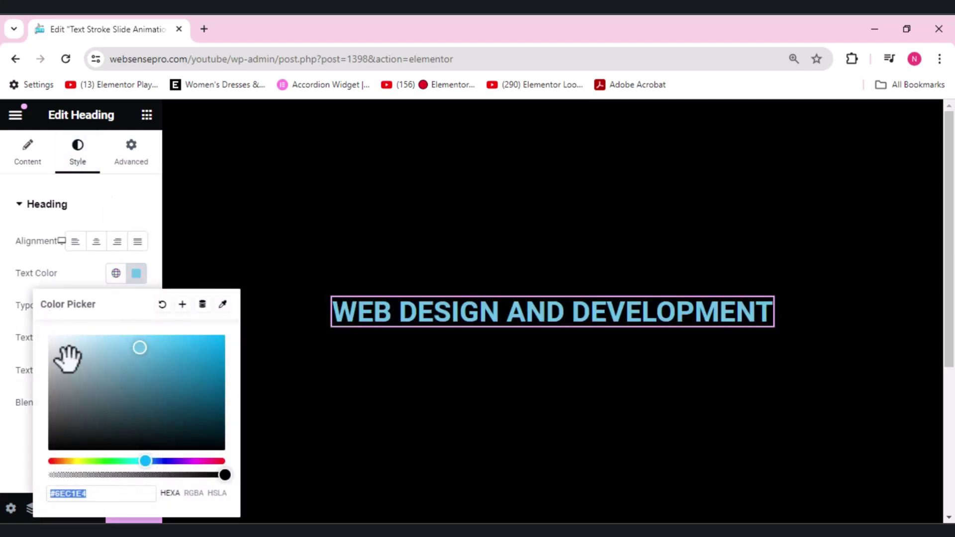
text(#FFFFFF)
click(5, 395)
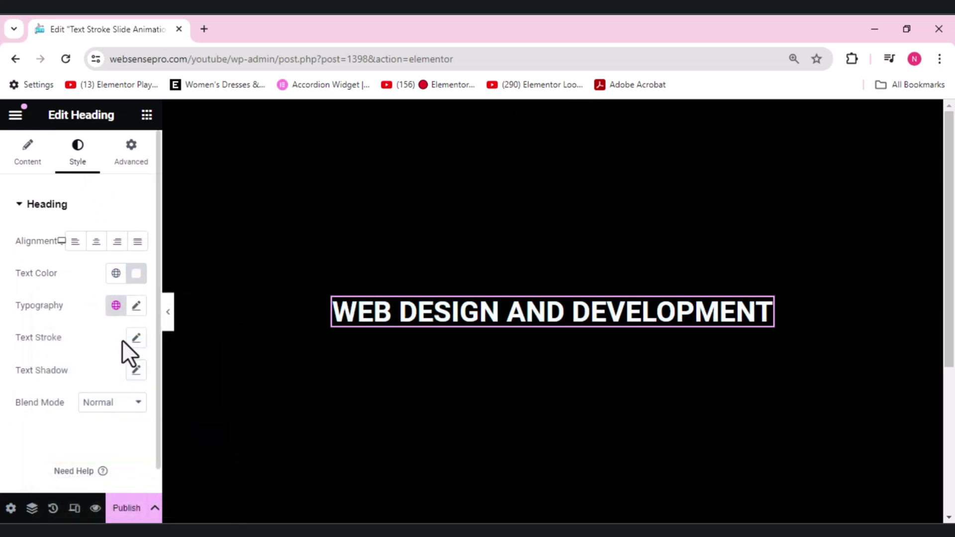
- Set the heading's typography font family to Poppins
click(136, 307)
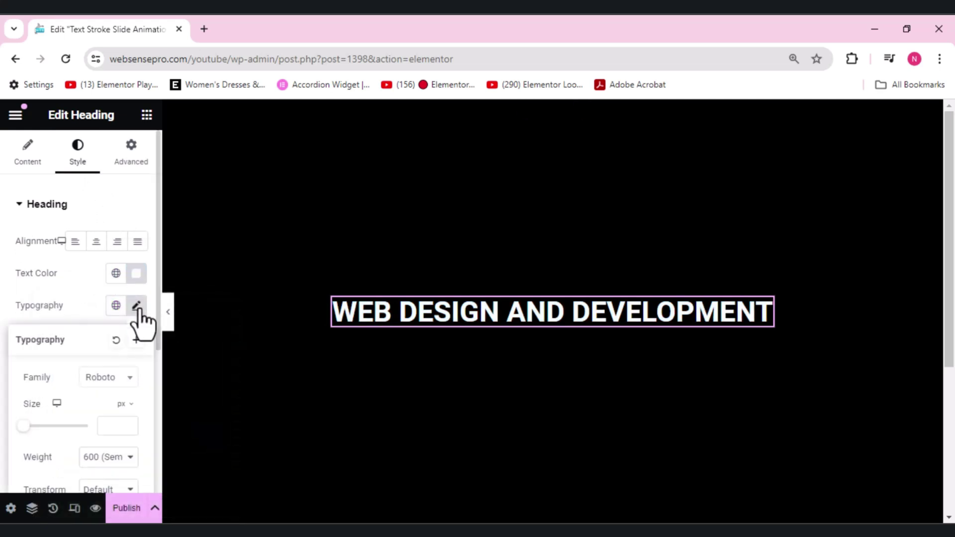
click(119, 379)
text(PO)
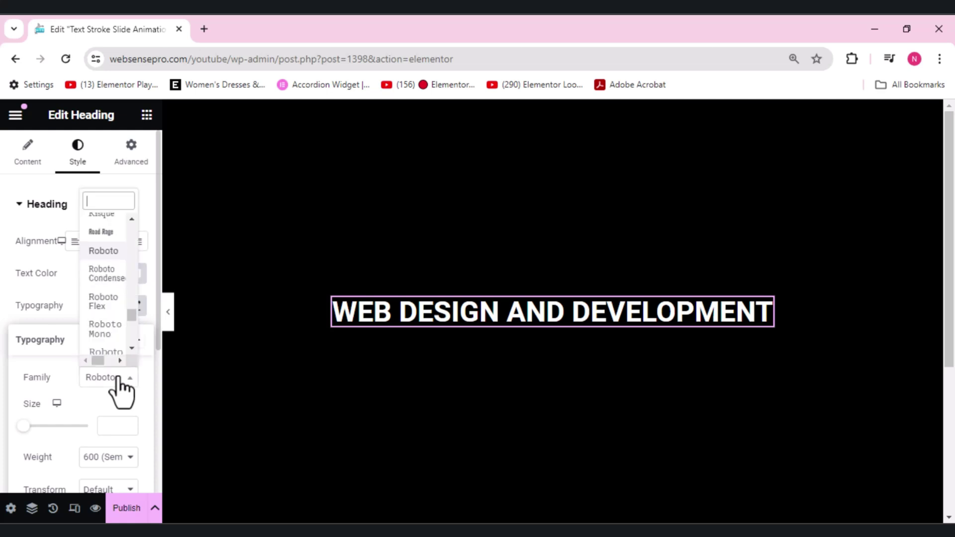
text(PP)
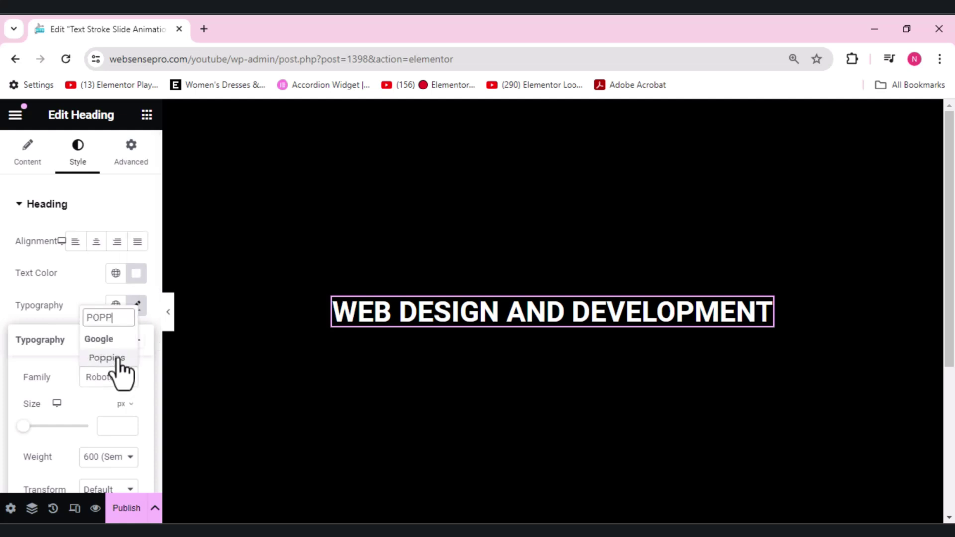
click(106, 358)
- Set the heading's font size to 50 px and its weight to 700 (Bold)
click(109, 427)
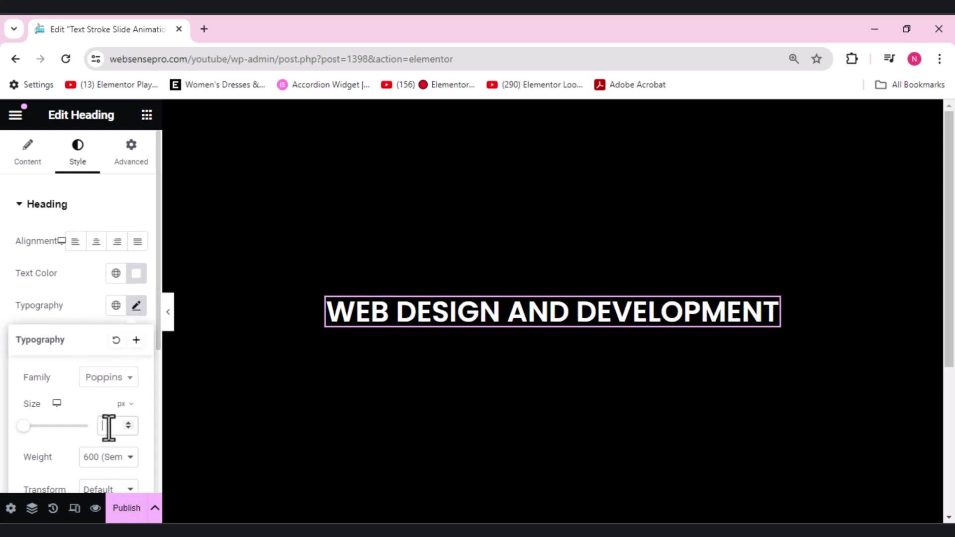
text(5)
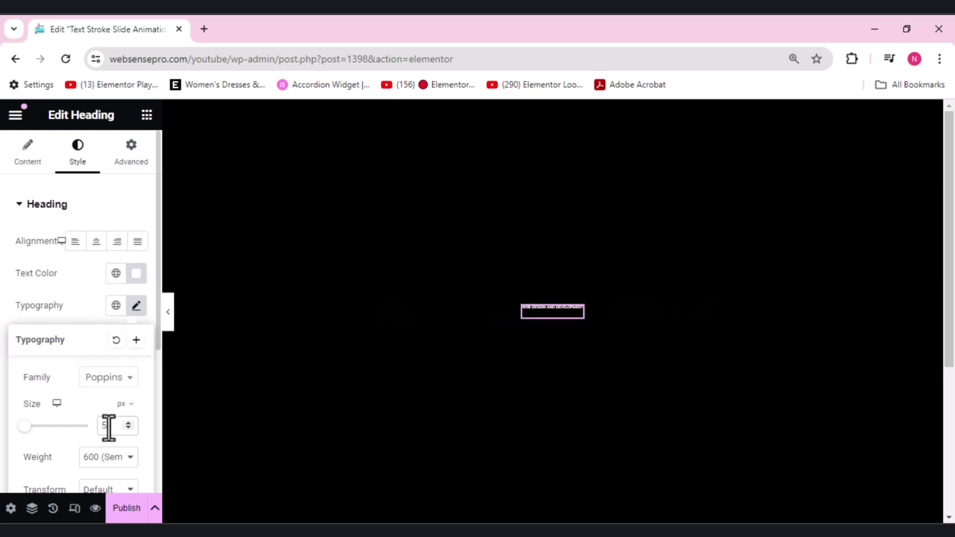
text(0)
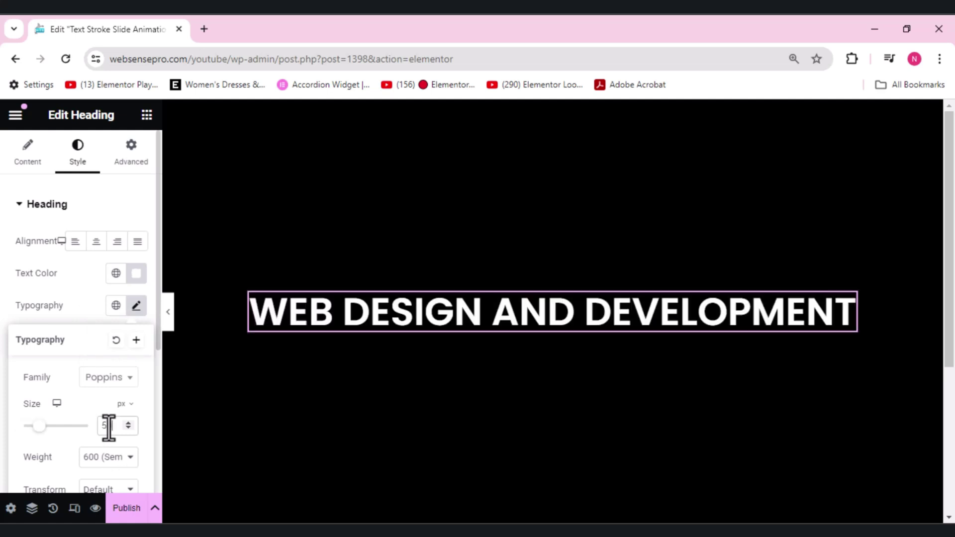
click(117, 457)
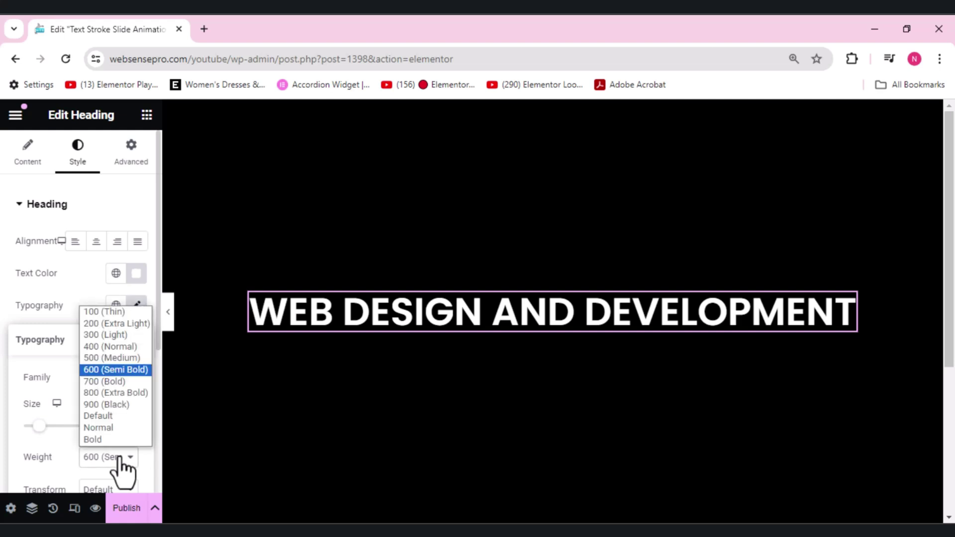
click(116, 382)
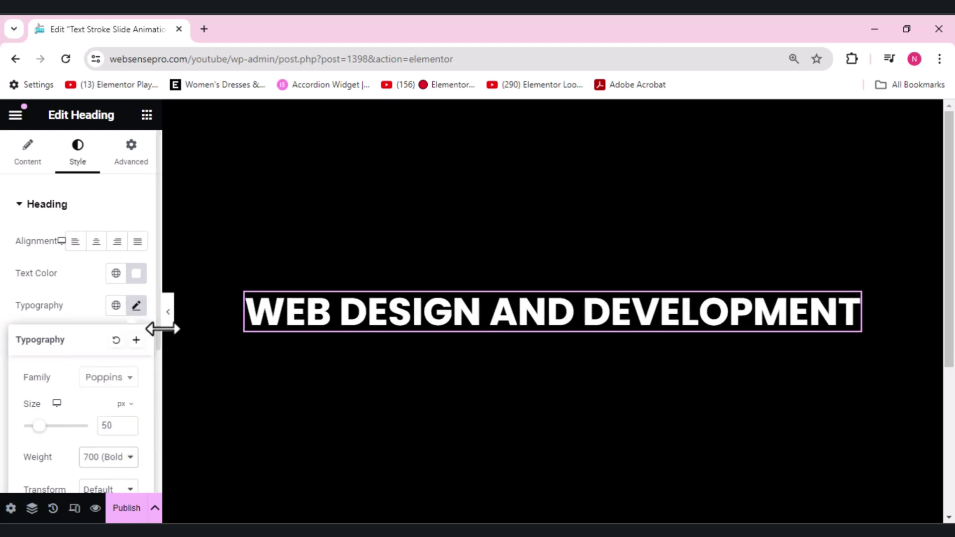
click(4, 324)
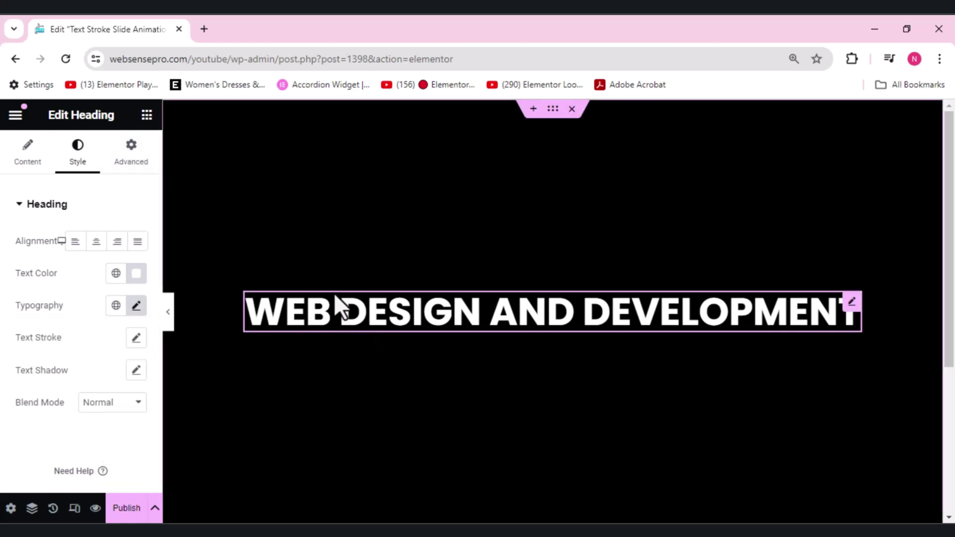
- Paste the copied text stroke animation code into the heading's custom CSS
click(134, 167)
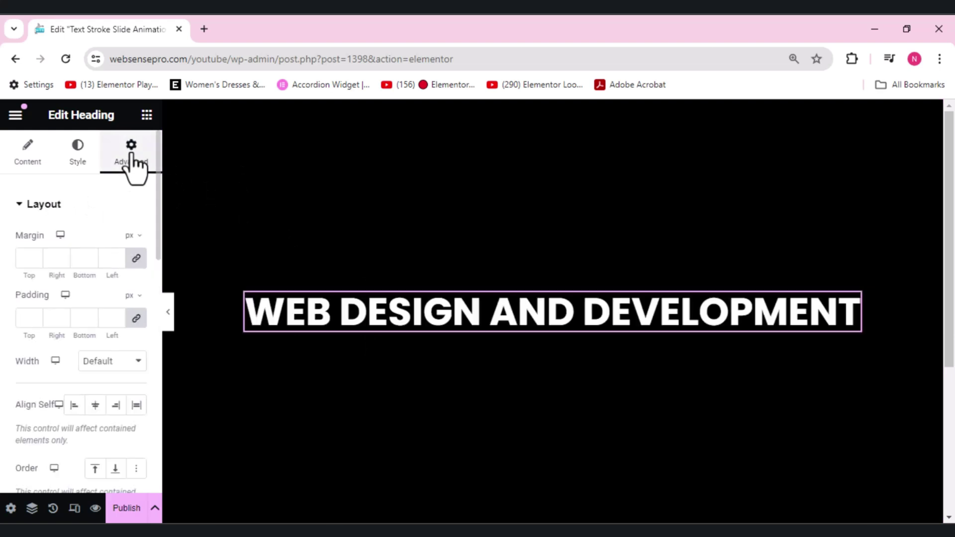
scroll(133, 168, down, 10)
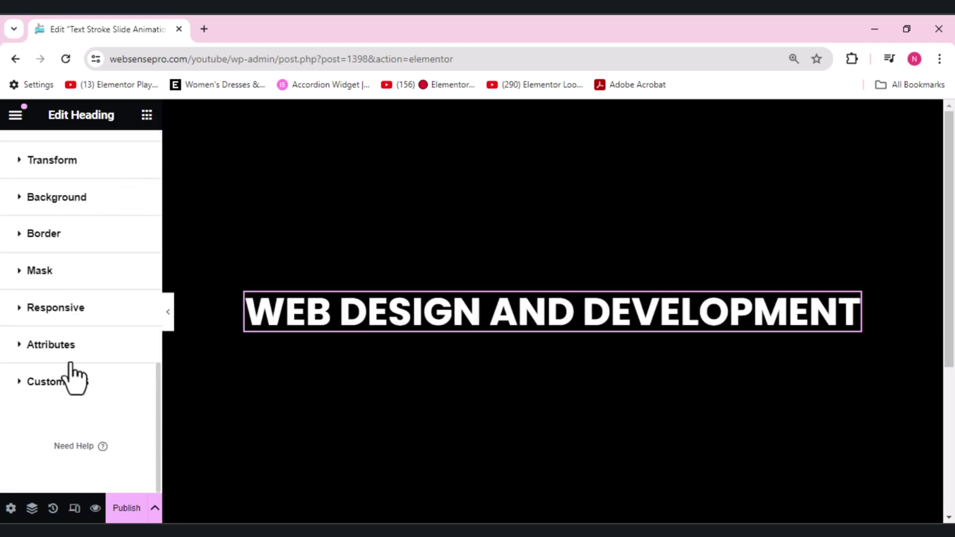
scroll(71, 408, up, 5)
scroll(71, 404, down, 3)
click(70, 404)
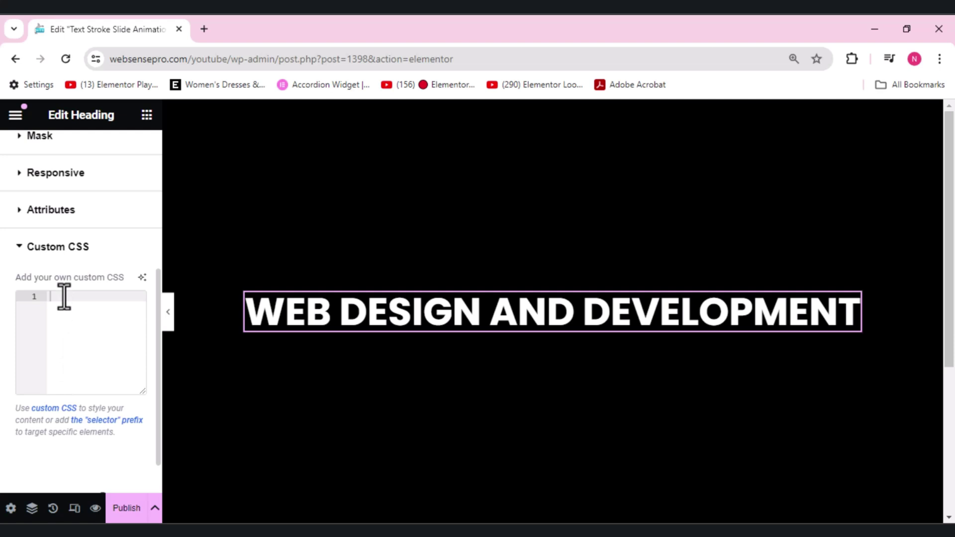
key(ctrl+v)
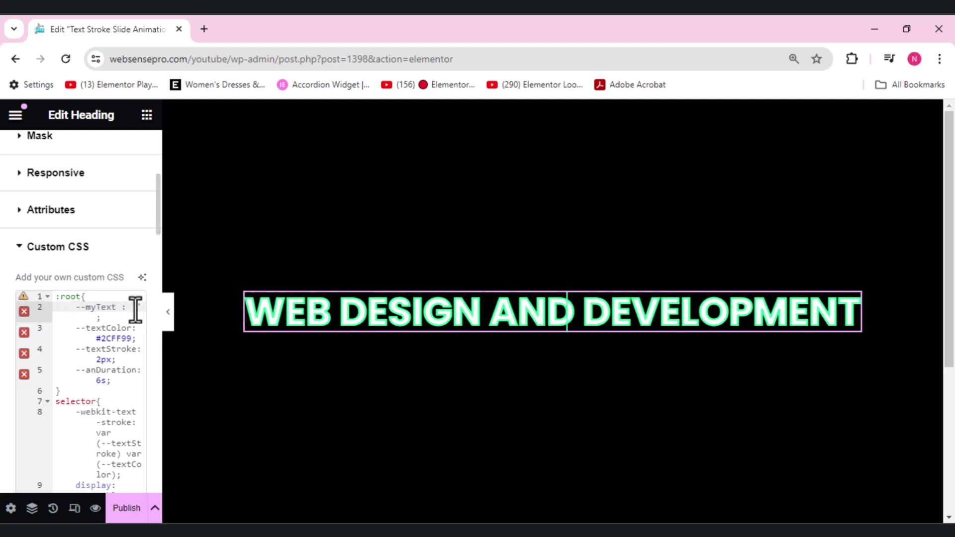
- Set the --myText variable in the custom CSS to 'WEB DESIGN AND DEVELOPMENT'
text('WE)
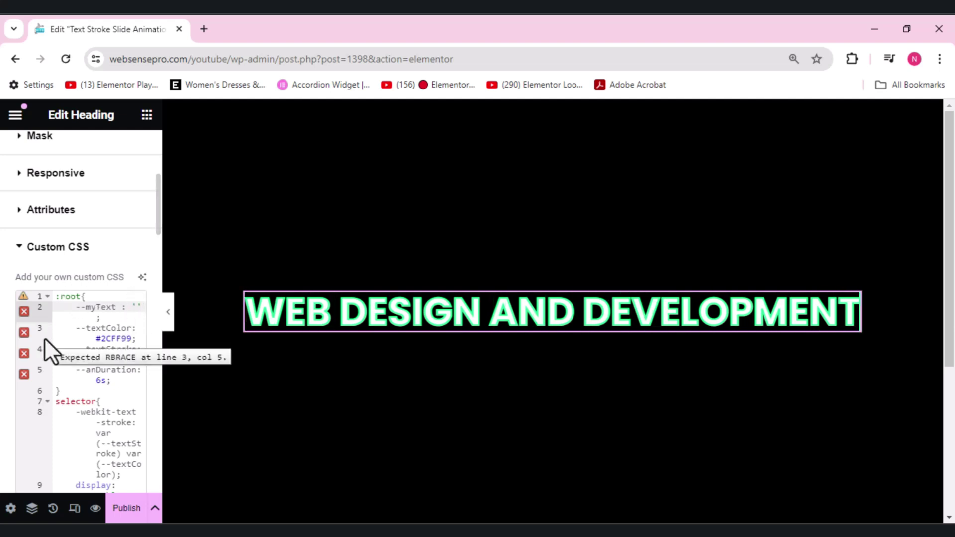
text(B DE)
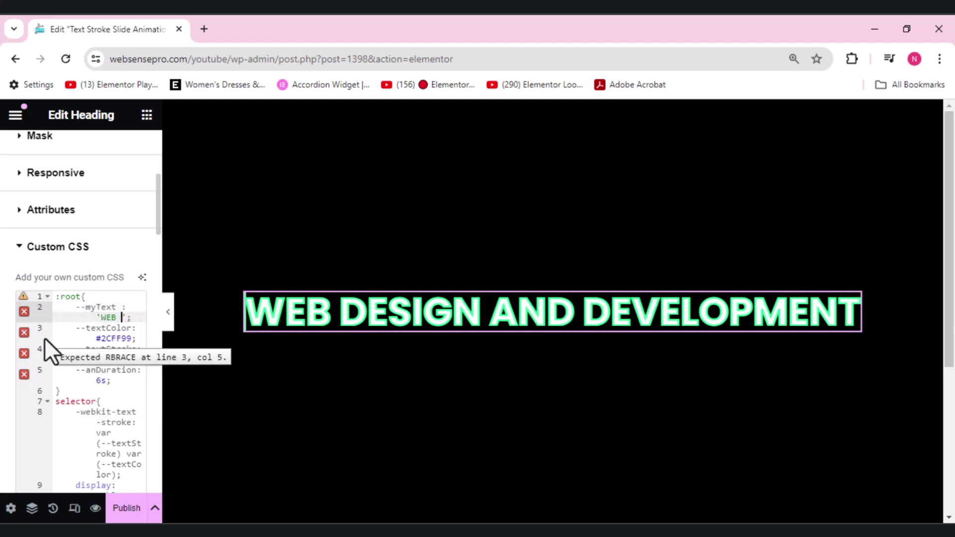
text(SIGN )
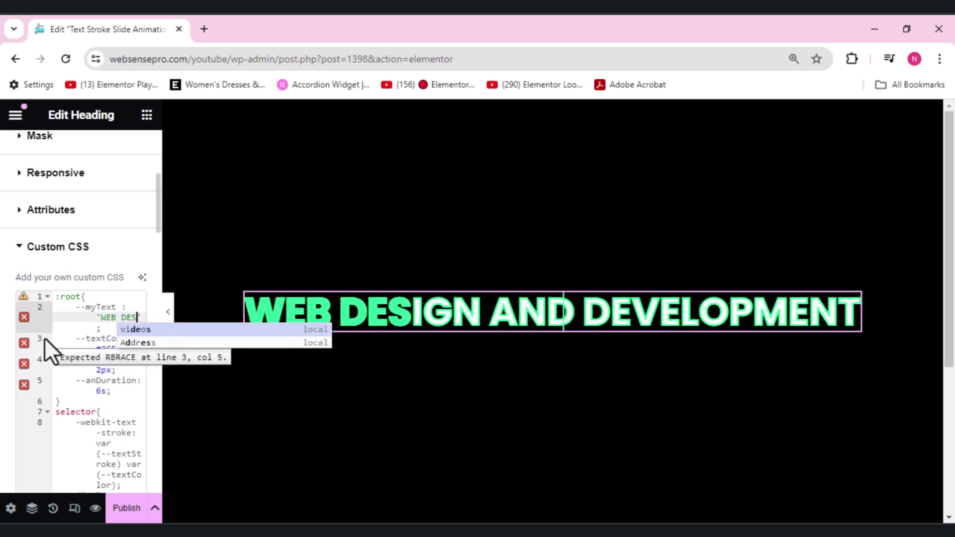
text(AN)
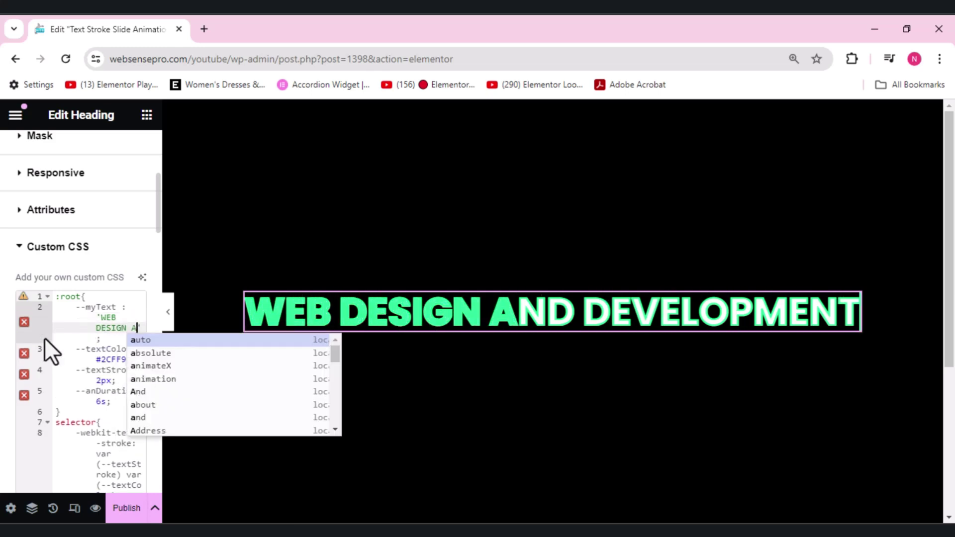
text(D DE)
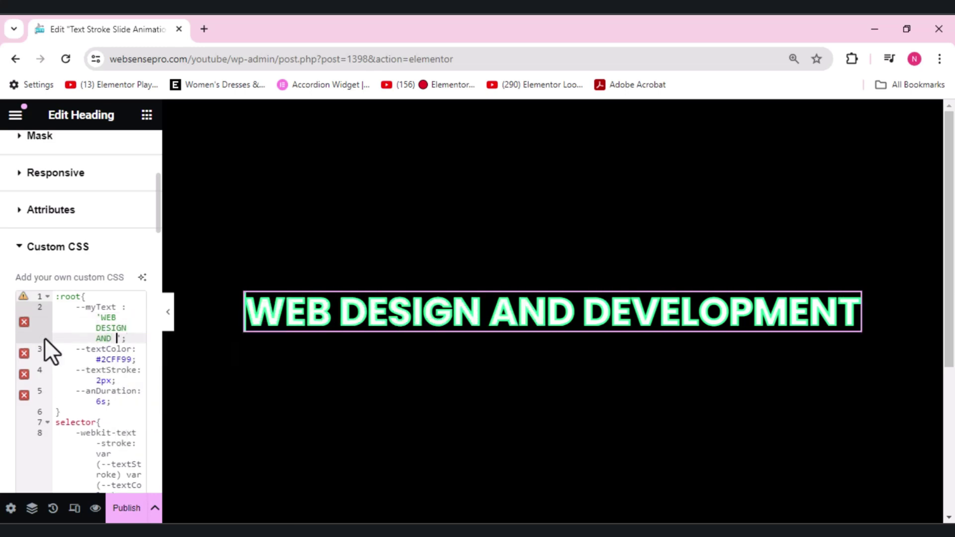
text(VELOP)
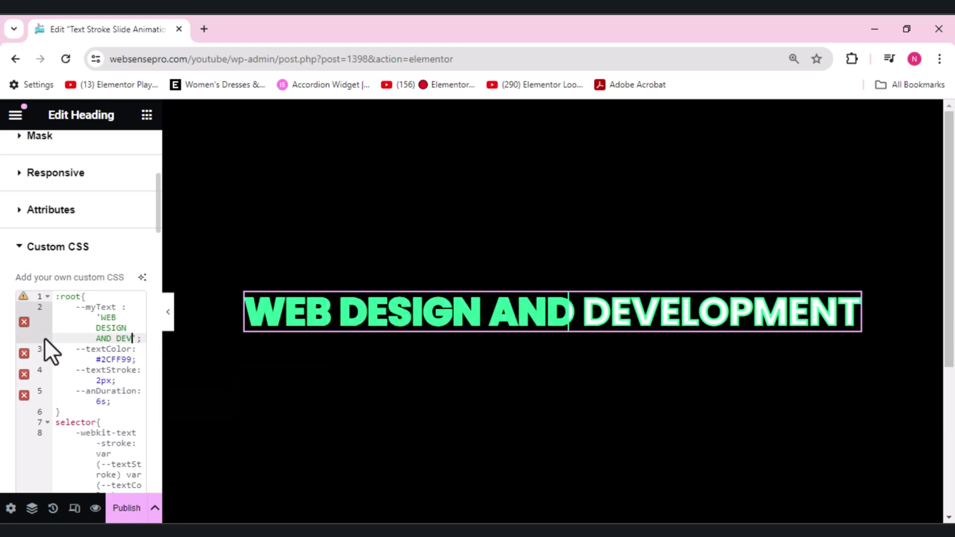
text(MENT)
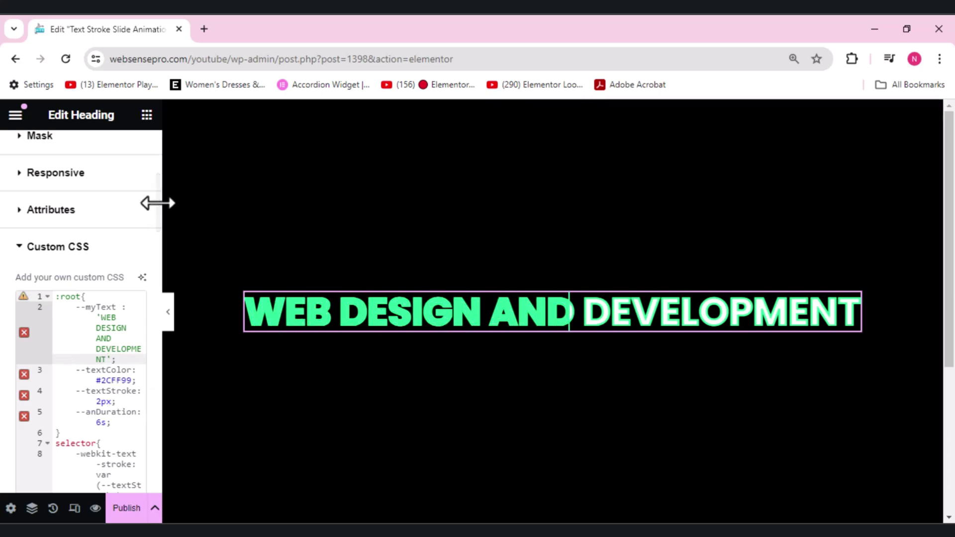
- Try red and near-black text colors on the heading, settling on a slightly transparent off-white, #F8F8F8E0
drag(157, 201, 154, 135)
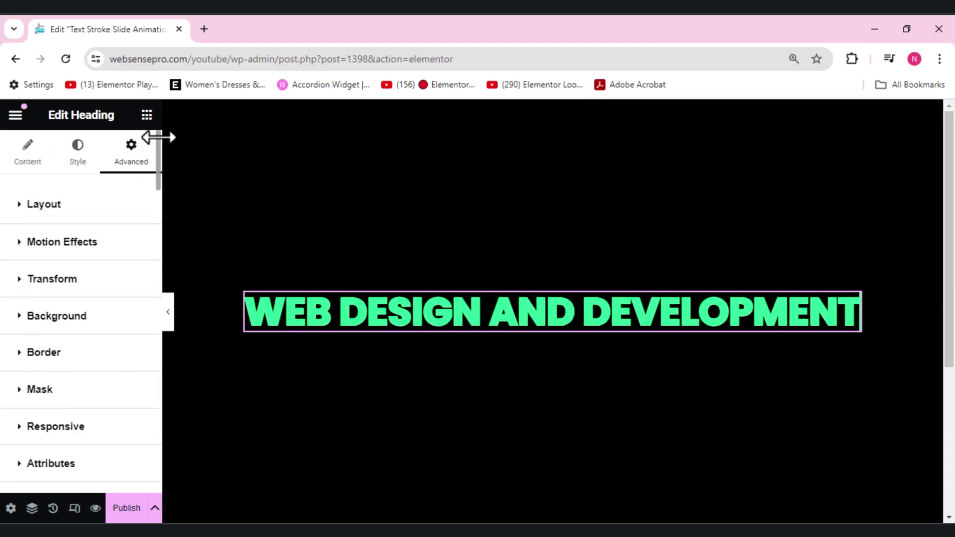
click(77, 160)
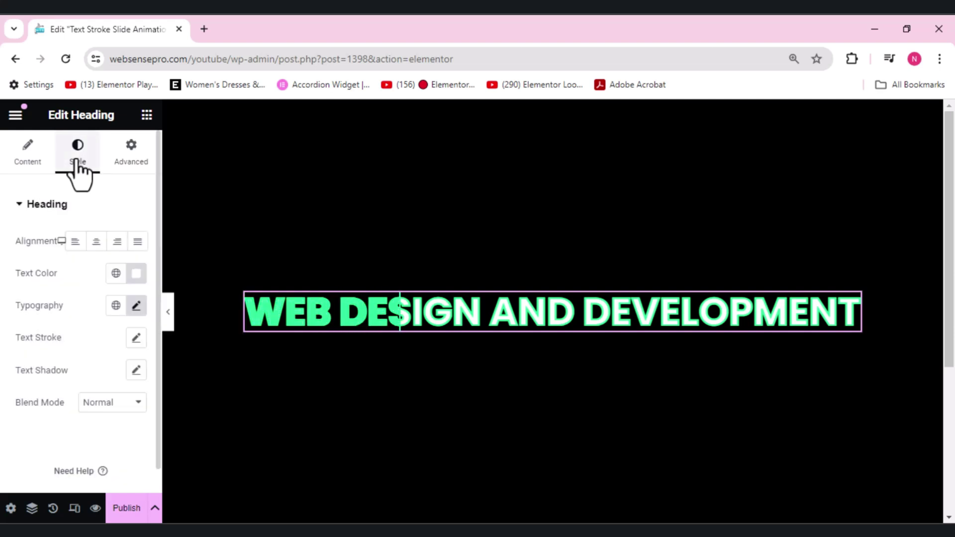
click(136, 274)
drag(210, 362, 221, 347)
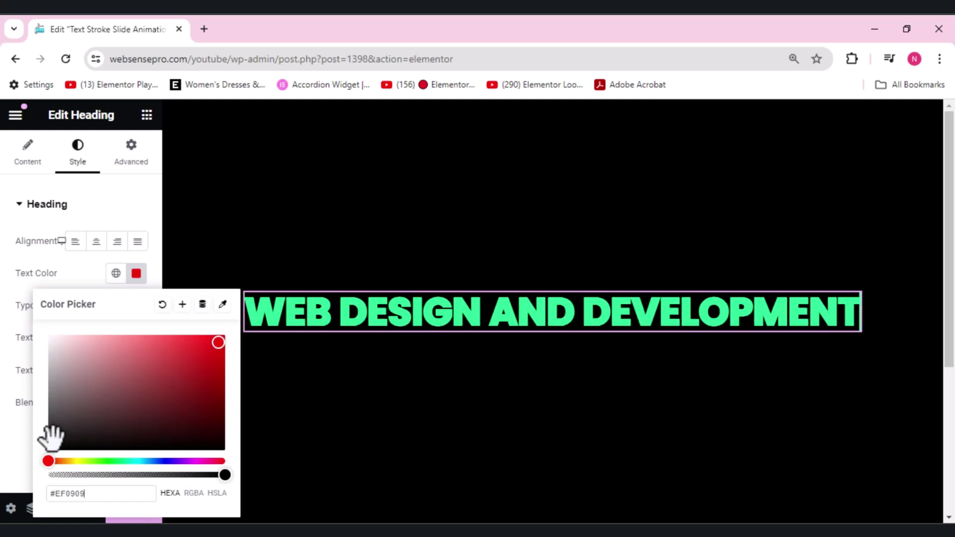
click(52, 438)
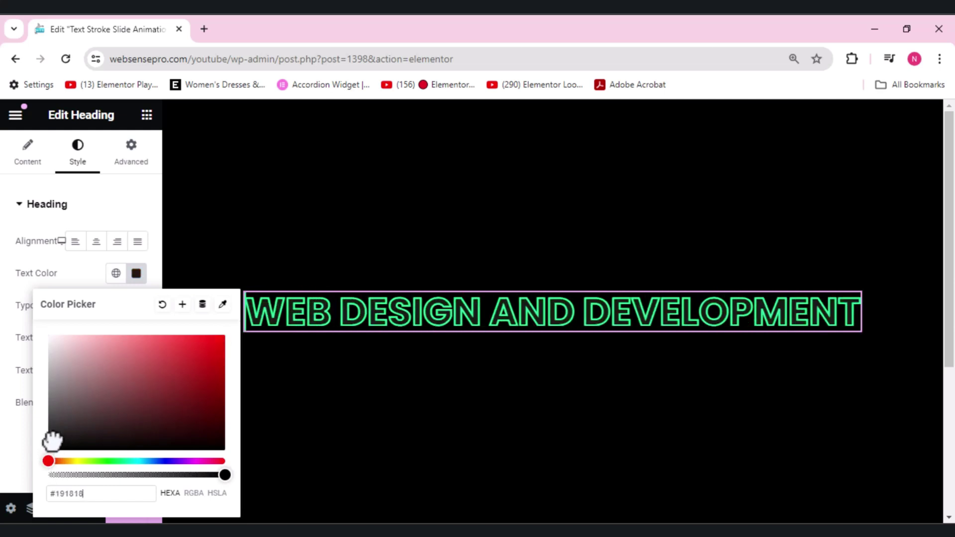
mouse_move(187, 403)
mouse_down()
mouse_move(66, 341)
mouse_move(34, 355)
mouse_up()
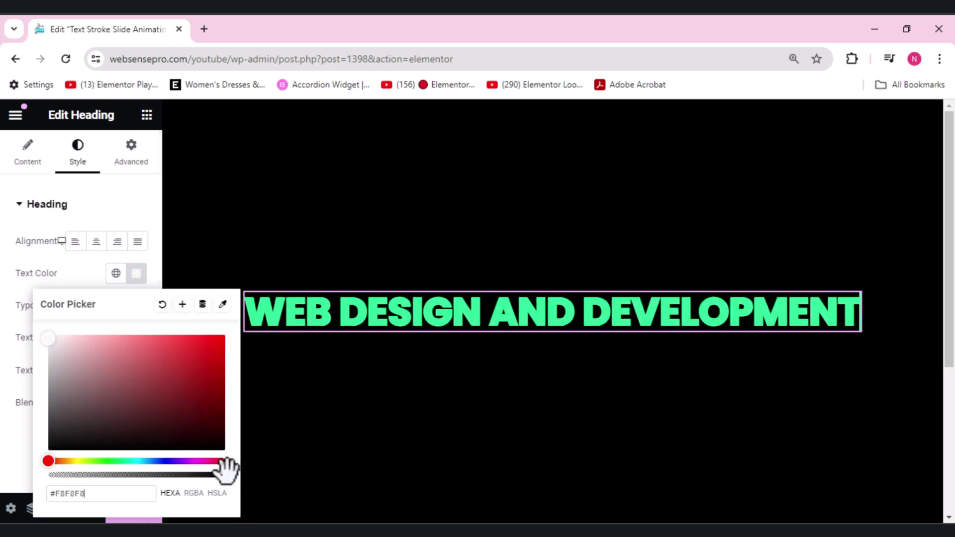
drag(224, 472, 204, 478)
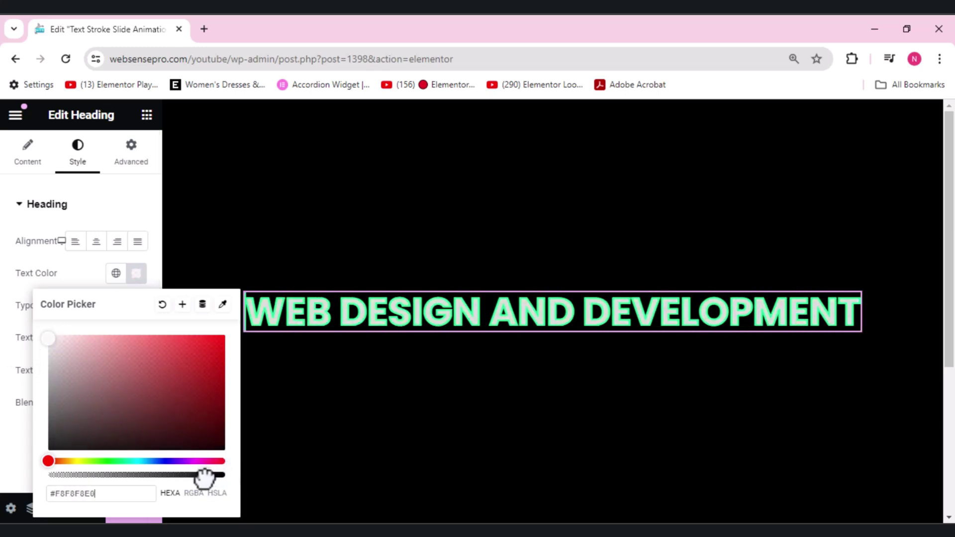
click(6, 443)
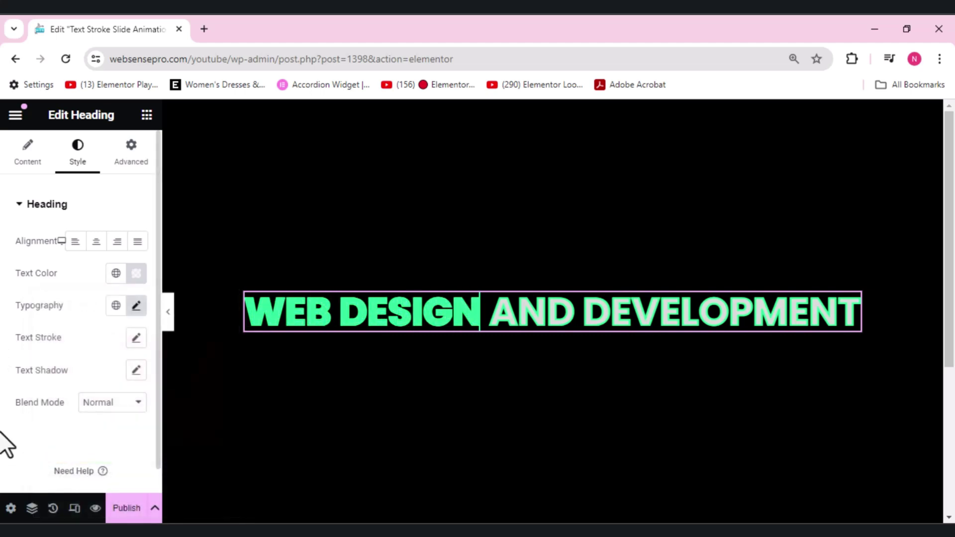
- Reopen the heading's custom CSS and copy the hex digits of the --textColor value
click(132, 149)
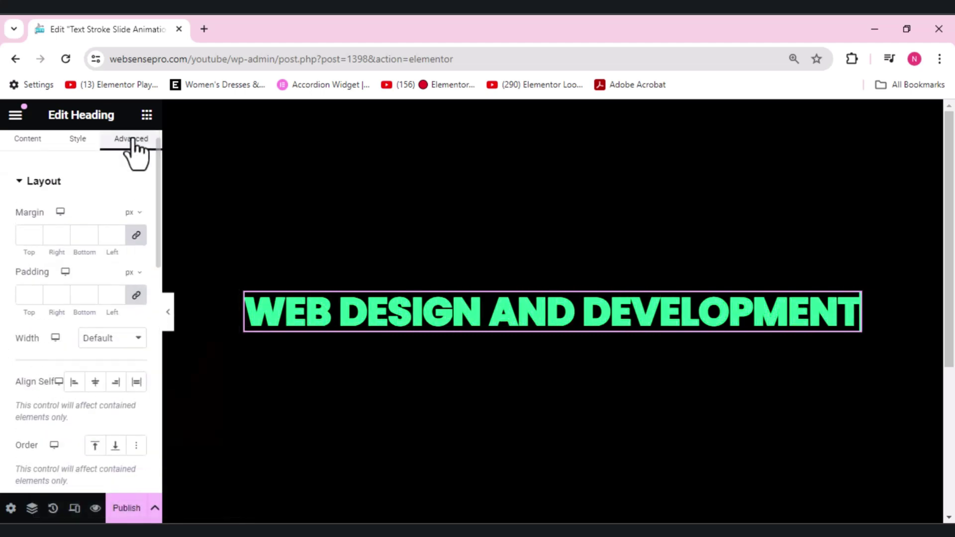
scroll(135, 152, down, 10)
scroll(135, 152, down, 3)
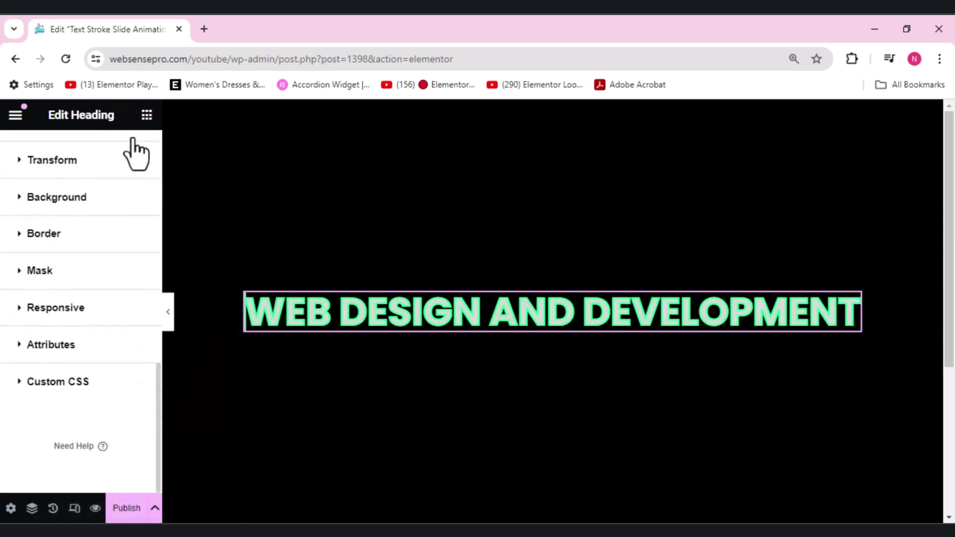
click(62, 383)
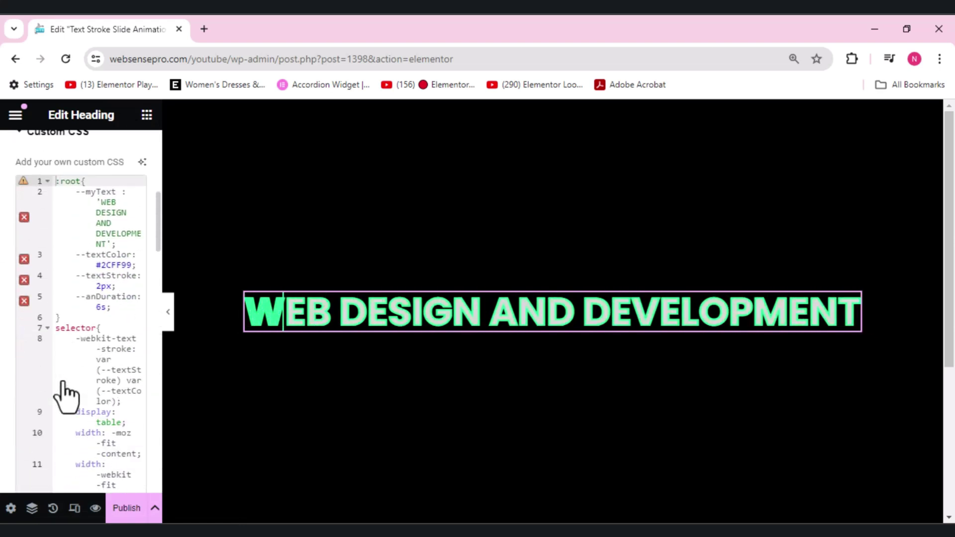
double_click(111, 265)
key(ctrl+c)
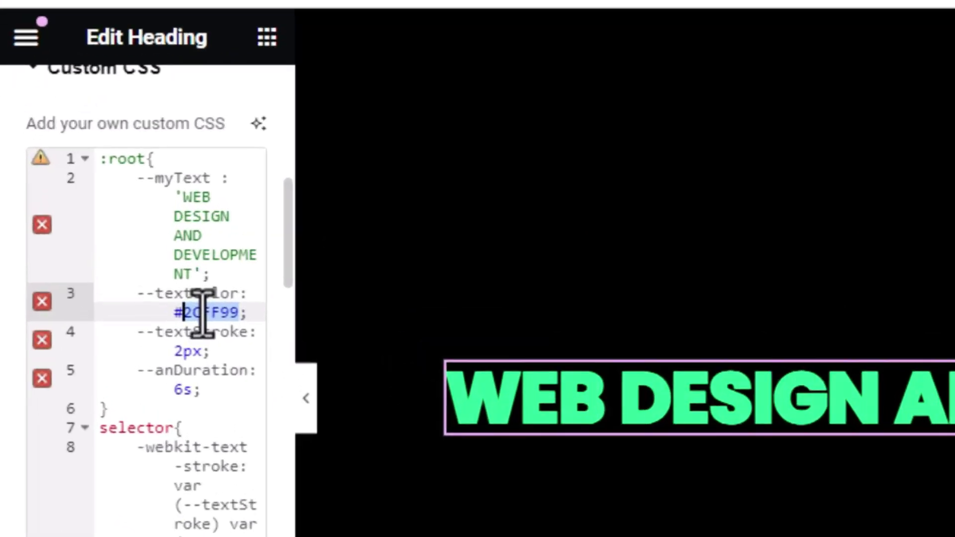
- Try #FFFFFF as the --textColor value in the custom CSS and restore it to #2CFF99
key(End)
key(Down)
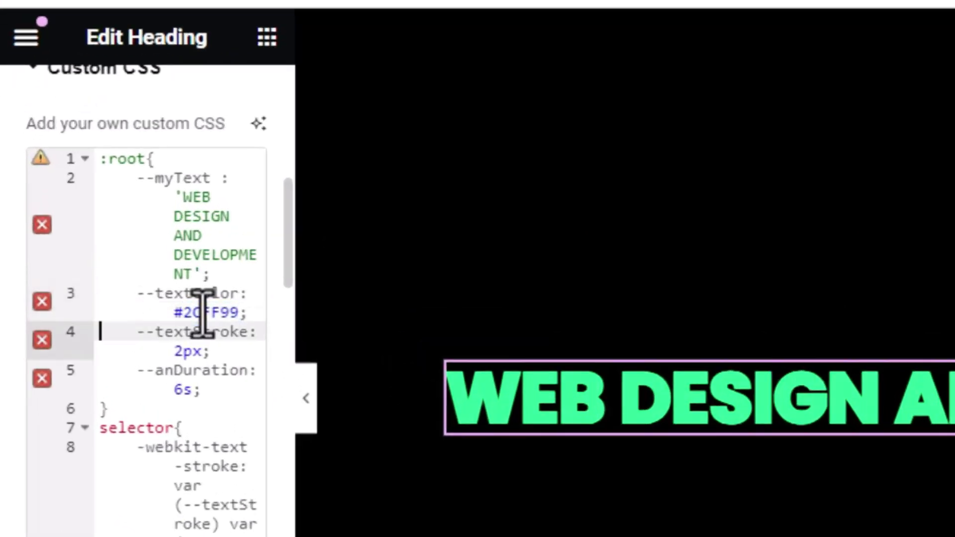
key(Up)
key(Home)
key(Right)
key(Right)
key(Right)
key(Right)
key(Right)
key(Right)
key(Right)
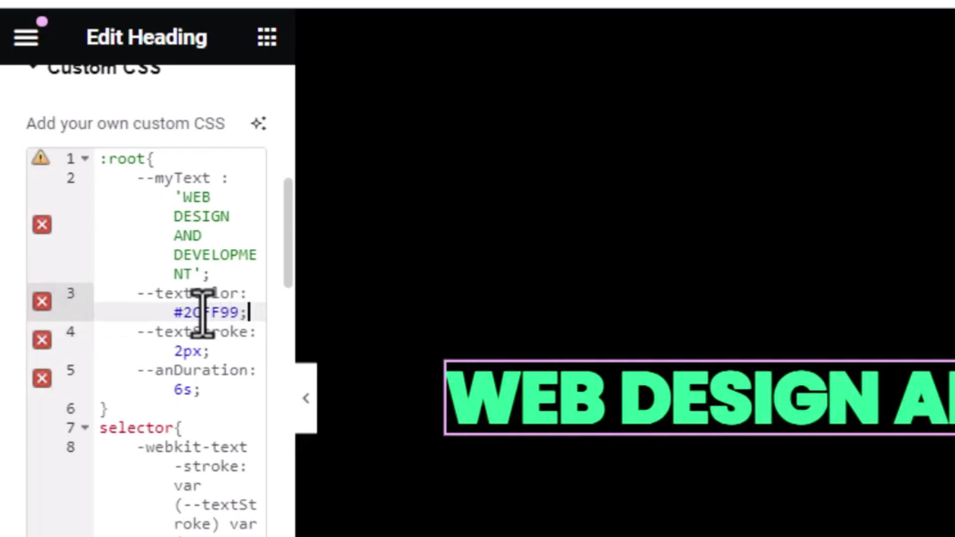
key(BackSpace)
key(BackSpace)
key(BackSpace)
key(BackSpace)
key(BackSpace)
key(BackSpace)
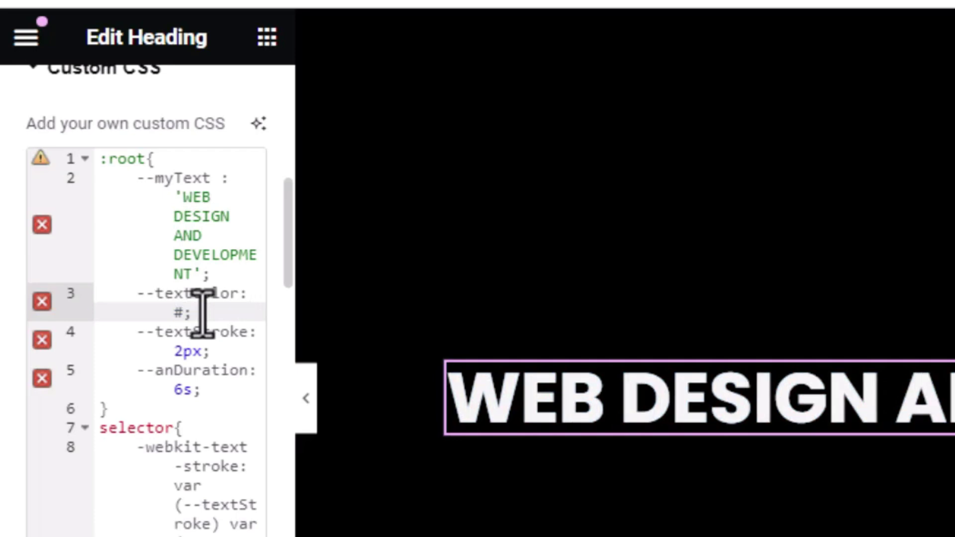
text(FFFFFF)
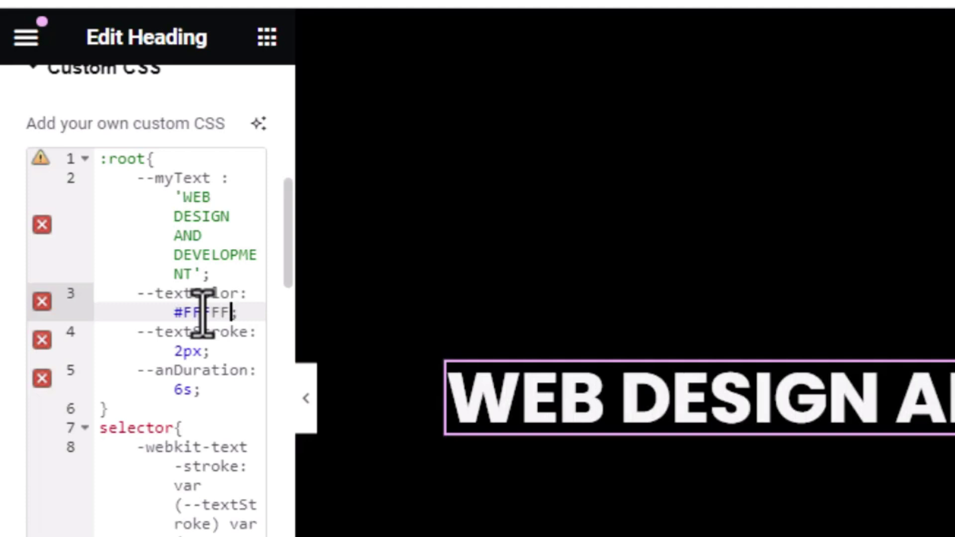
key(ctrl+v)
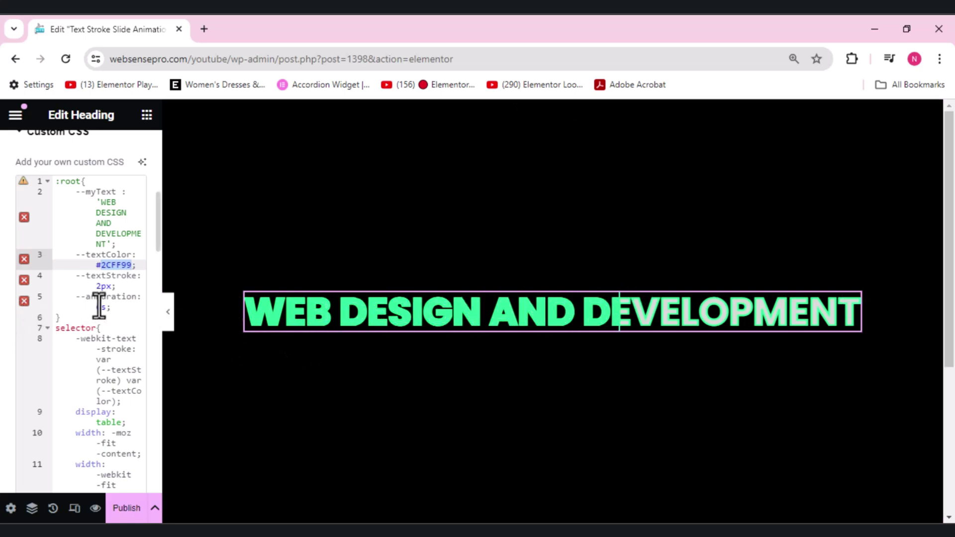
- Try 10s as the --anDuration value in the custom CSS and restore it to 6s
click(102, 304)
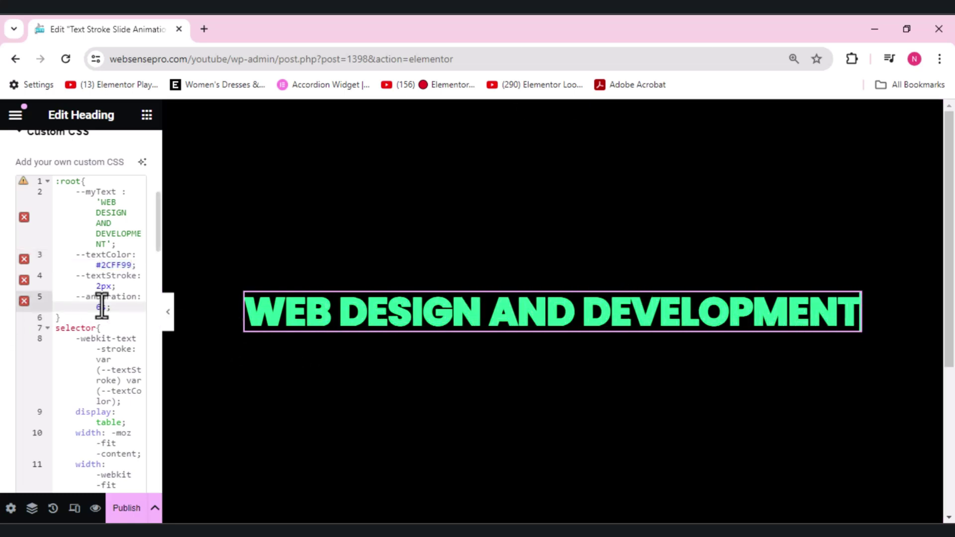
key(BackSpace)
key(BackSpace)
key(BackSpace)
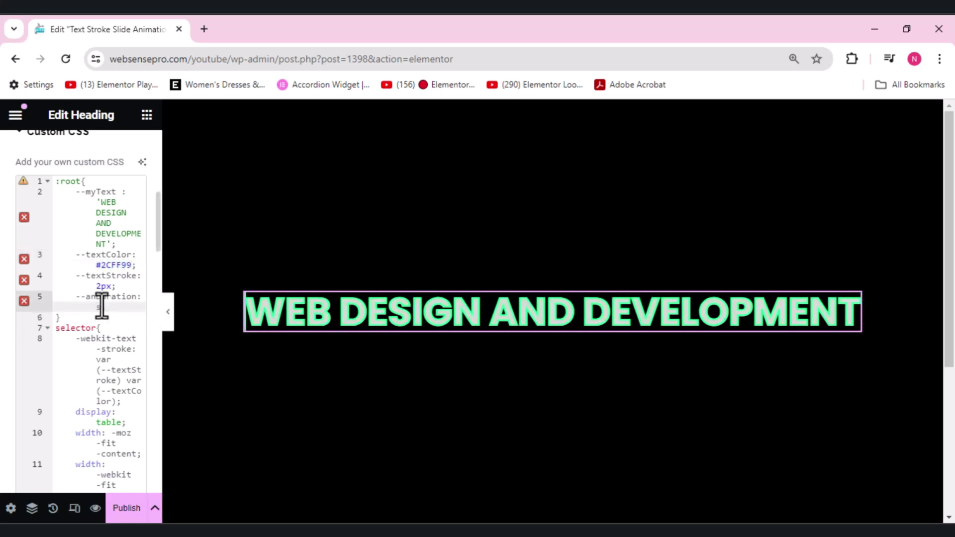
text(1)
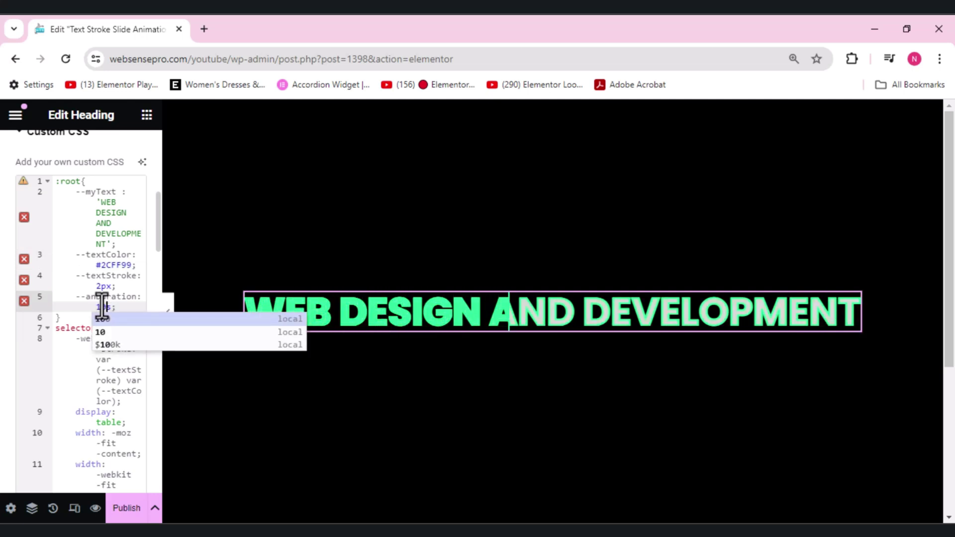
key(BackSpace)
key(BackSpace)
key(BackSpace)
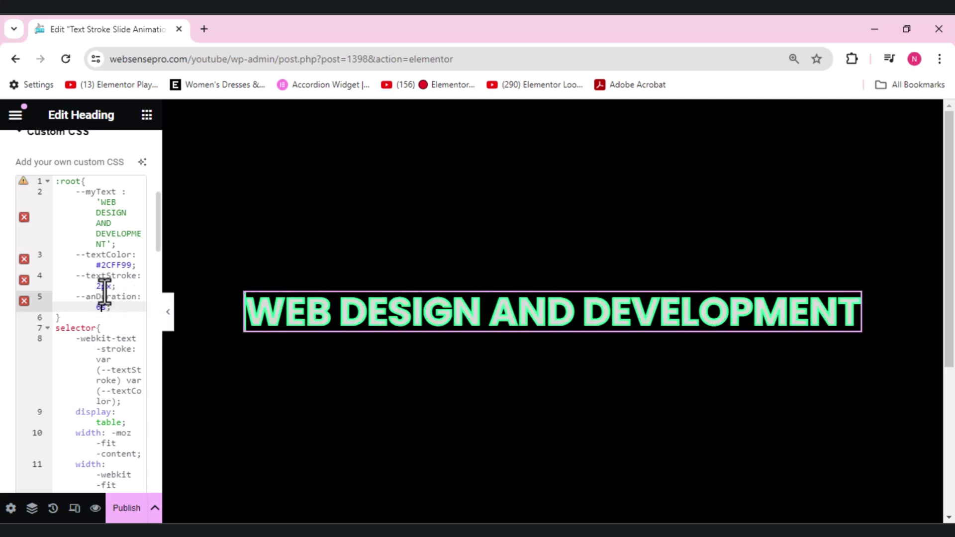
- Preview the page with the animated heading
click(96, 509)
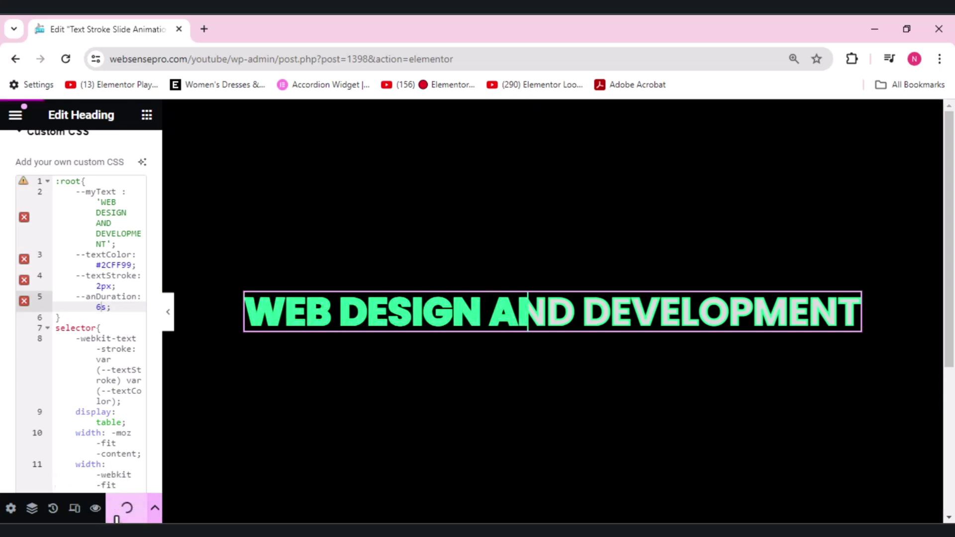